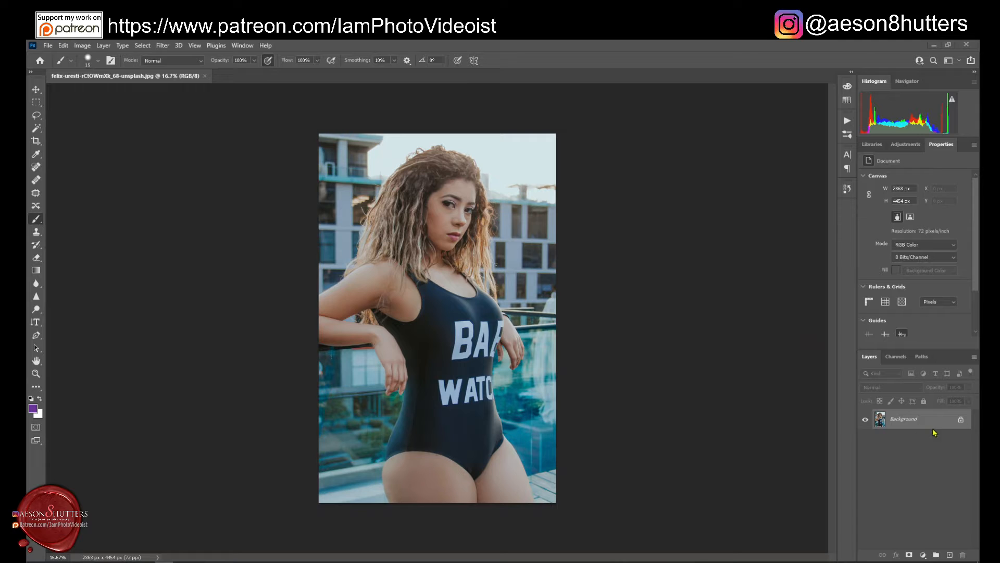
Unlock the background layer and duplicate it as a backup layer named BU.
{"action": "left_click", "coordinate": [961, 420]}
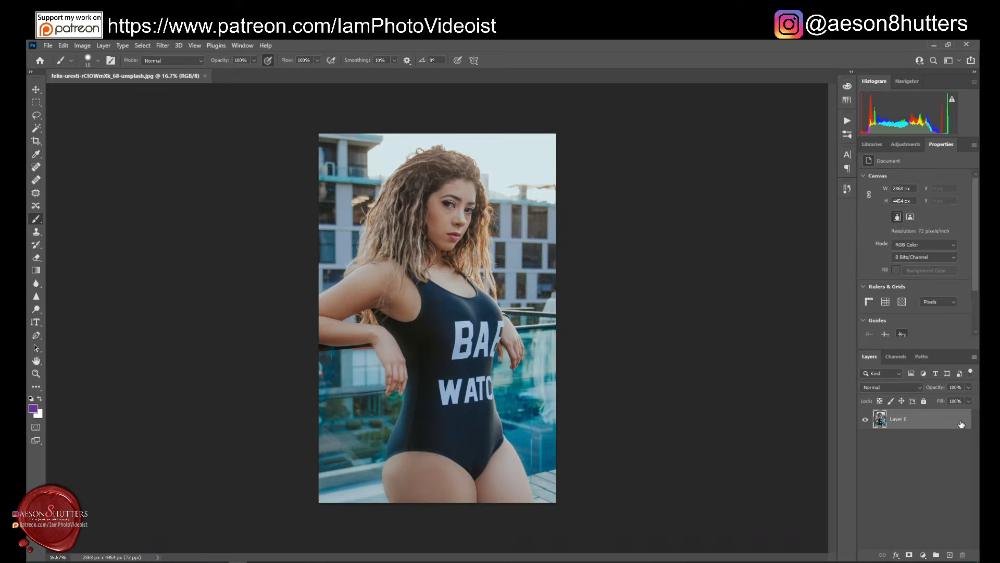
{"action": "right_click", "coordinate": [924, 427]}
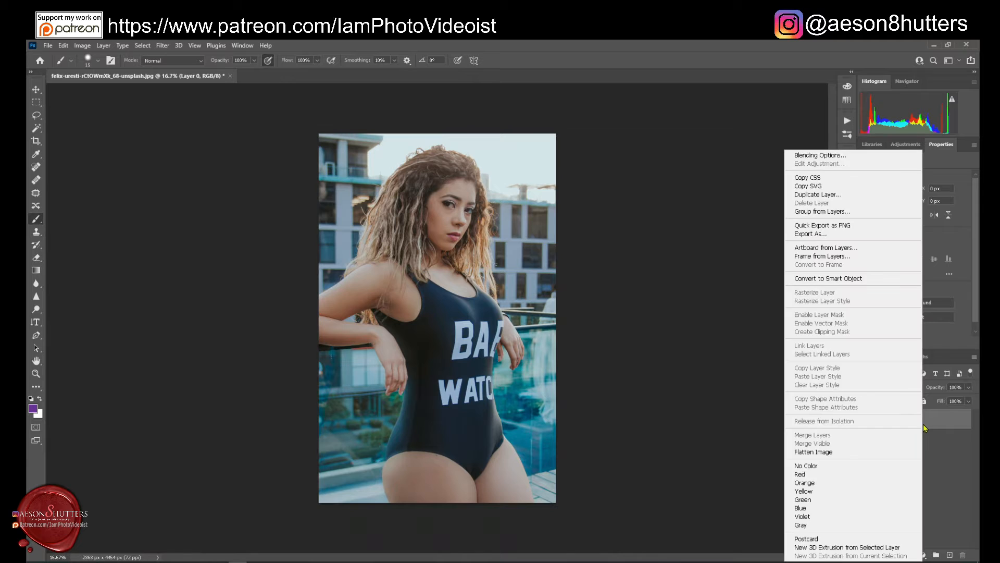
{"action": "left_click", "coordinate": [829, 196]}
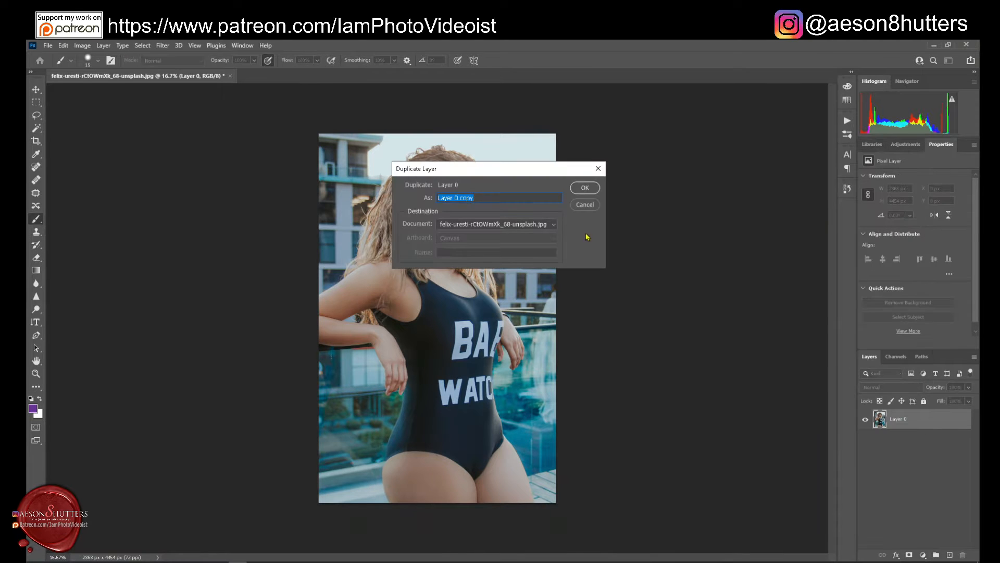
{"action": "type", "text": "BU"}
{"action": "left_click", "coordinate": [584, 187]}
Hide the BU layer and place it beneath Layer 0, leaving Layer 0 as the active layer.
{"action": "left_click", "coordinate": [866, 419]}
{"action": "left_click_drag", "start_coordinate": [904, 423], "coordinate": [904, 471]}
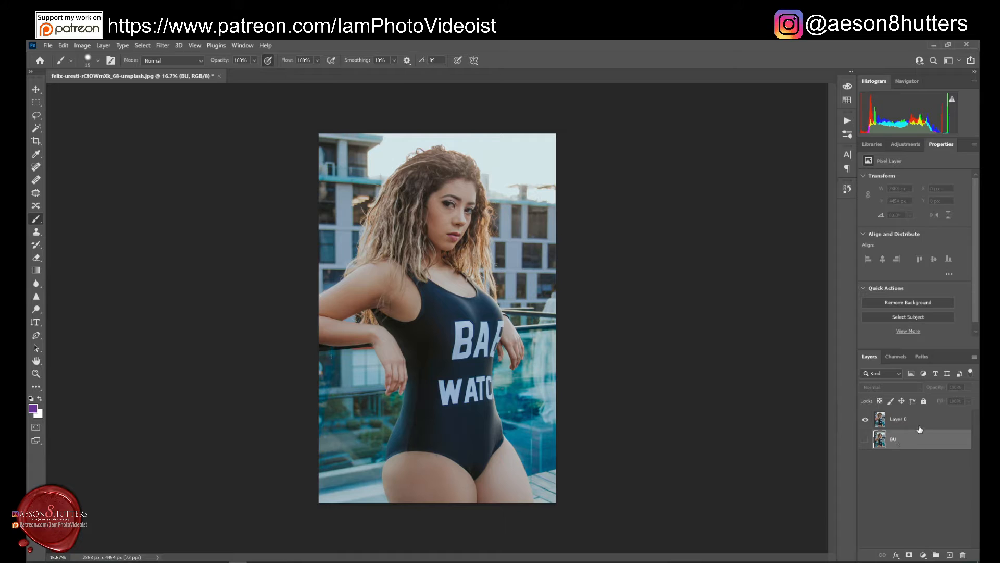
{"action": "left_click", "coordinate": [945, 416]}
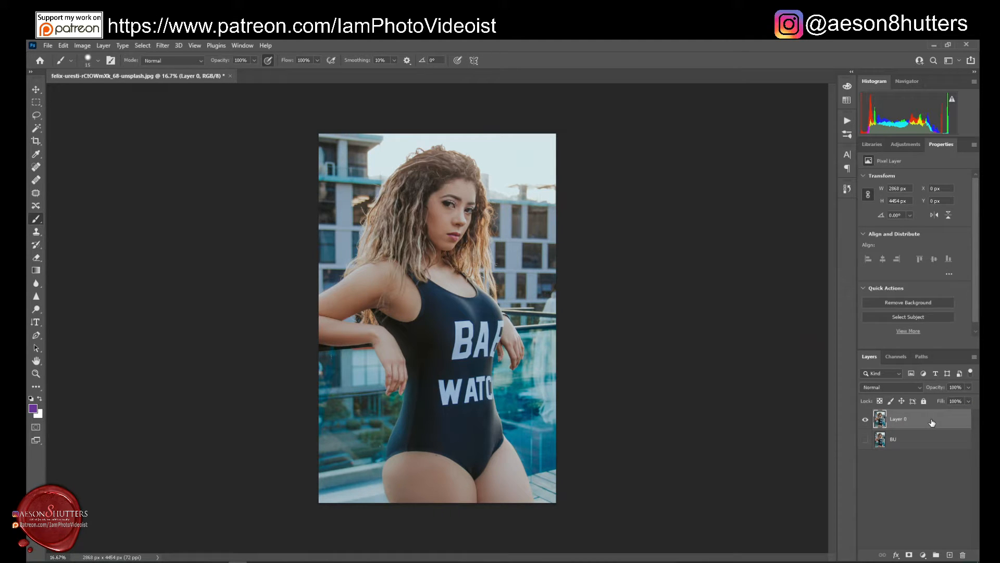
Open the list of actions and look through the Default Actions set, including the Frame Channel and Wood Frame actions.
{"action": "left_click", "coordinate": [848, 123]}
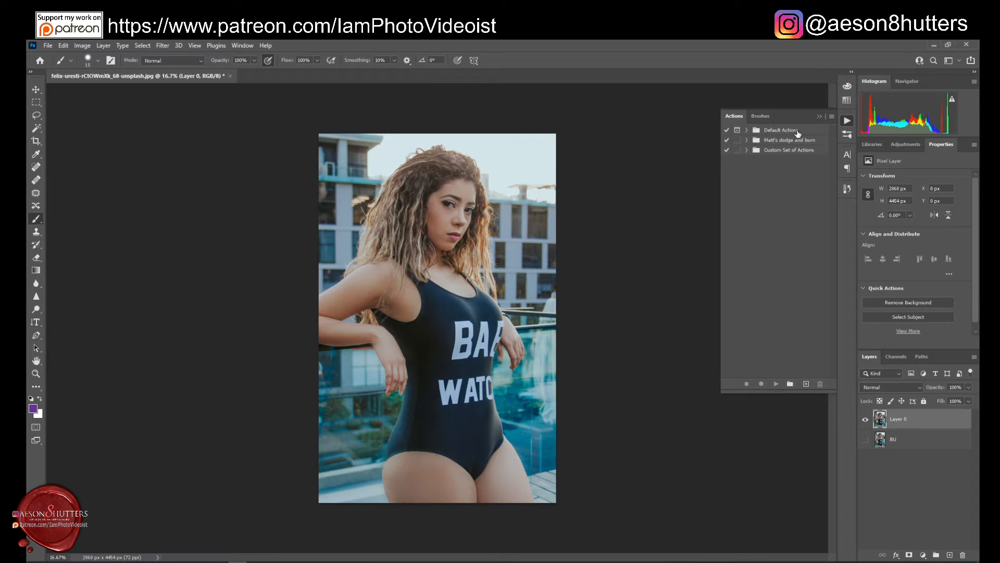
{"action": "left_click", "coordinate": [747, 131]}
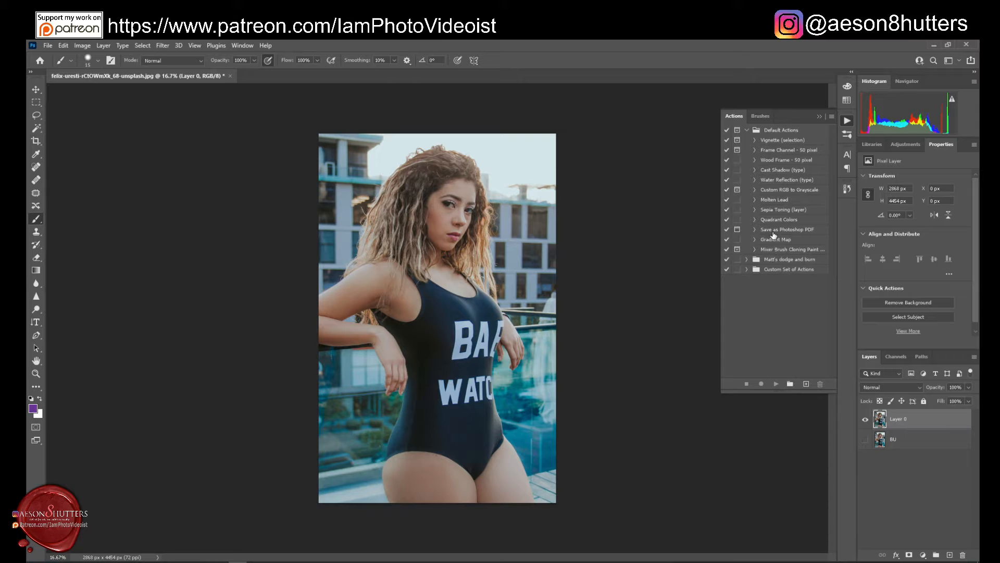
{"action": "left_click", "coordinate": [772, 151]}
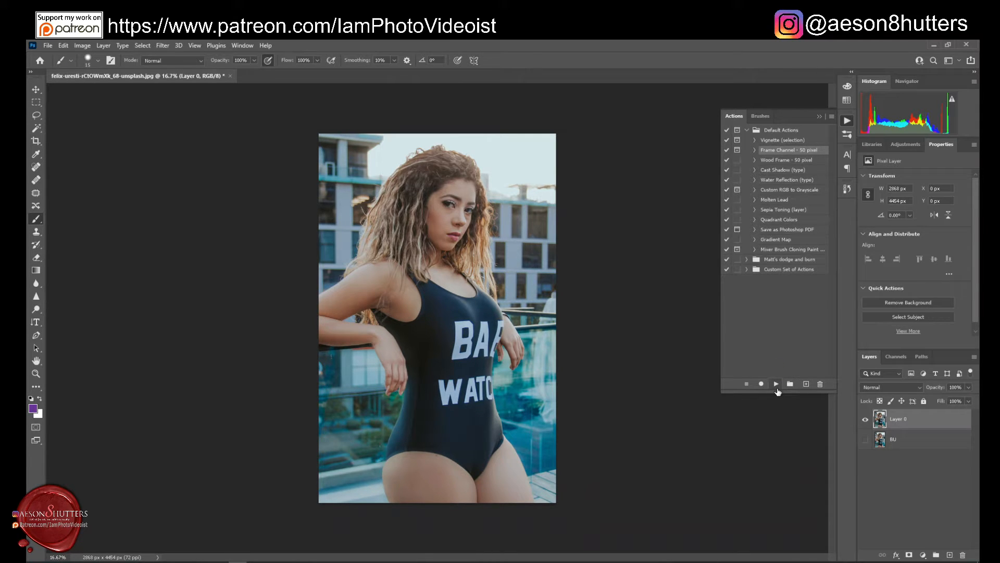
{"action": "left_click", "coordinate": [778, 162]}
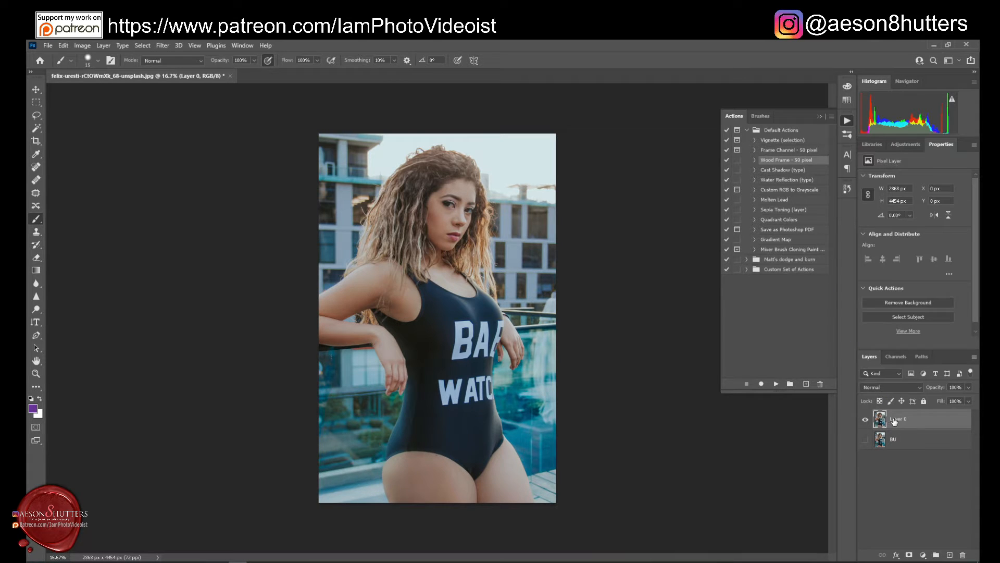
{"action": "left_click", "coordinate": [747, 130]}
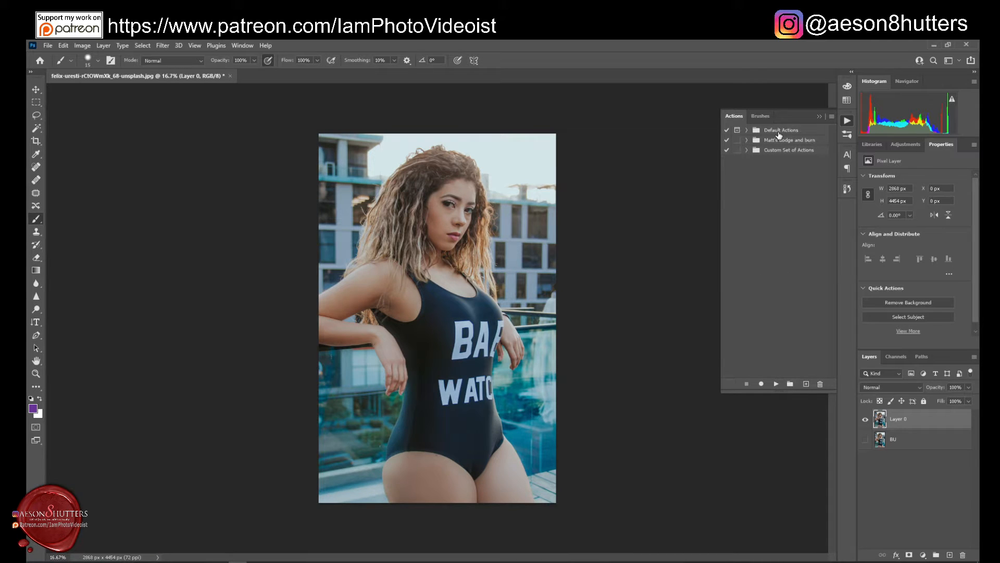
Create a new action set named Testing Filters.
{"action": "left_click", "coordinate": [790, 385]}
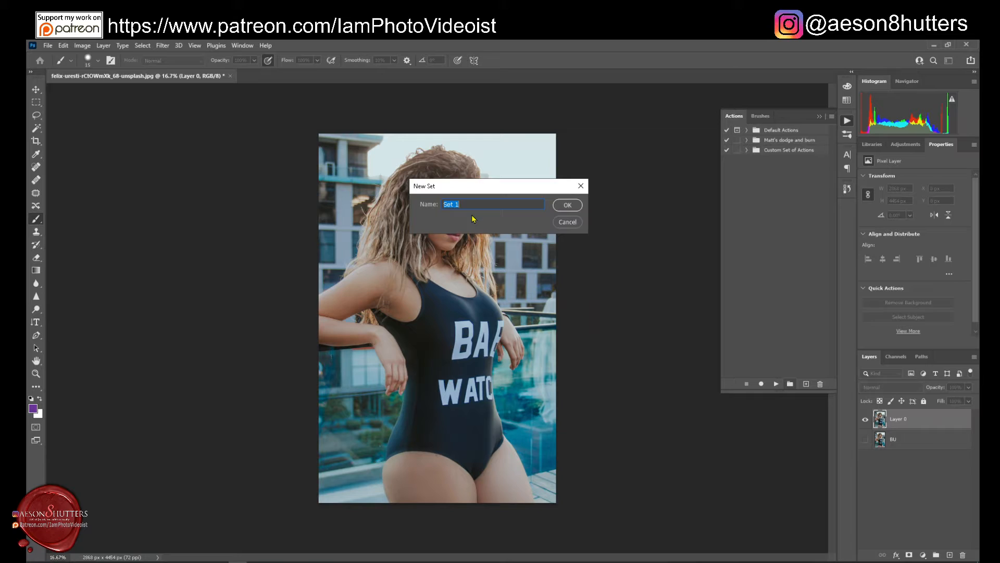
{"action": "type", "text": "Test"}
{"action": "type", "text": "Filters"}
{"action": "left_click", "coordinate": [563, 204]}
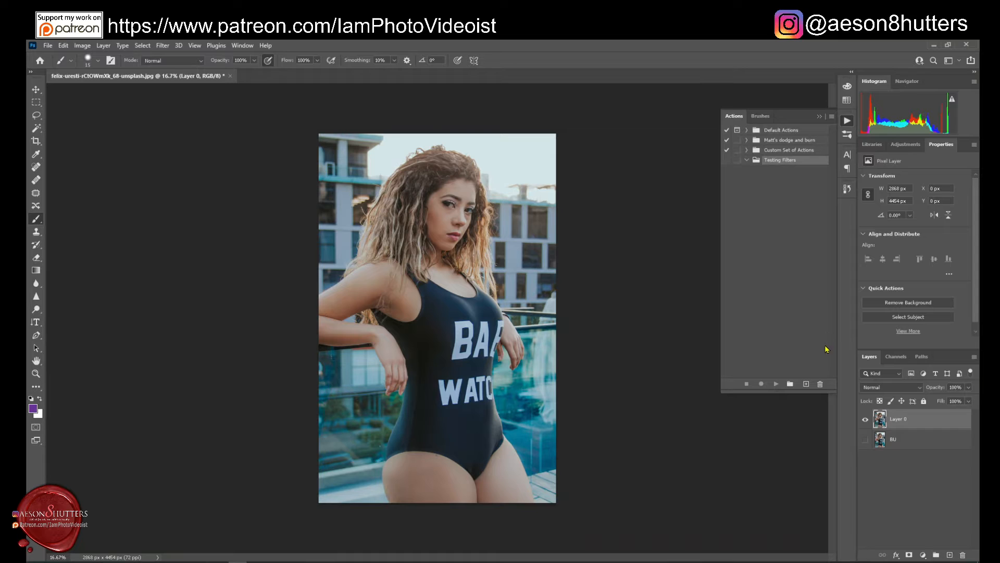
Add a new layer above Layer 0 and fill it with purple #663399 using the Paint Bucket tool.
{"action": "left_click", "coordinate": [949, 554]}
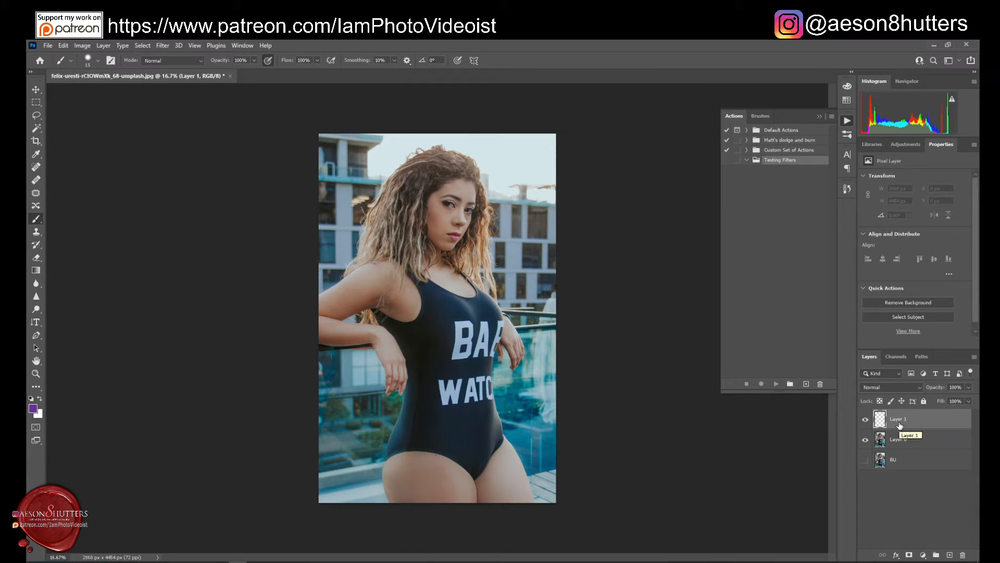
{"action": "double_click", "coordinate": [898, 419]}
{"action": "left_click", "coordinate": [947, 426]}
{"action": "key", "text": "g"}
{"action": "right_click", "coordinate": [38, 388]}
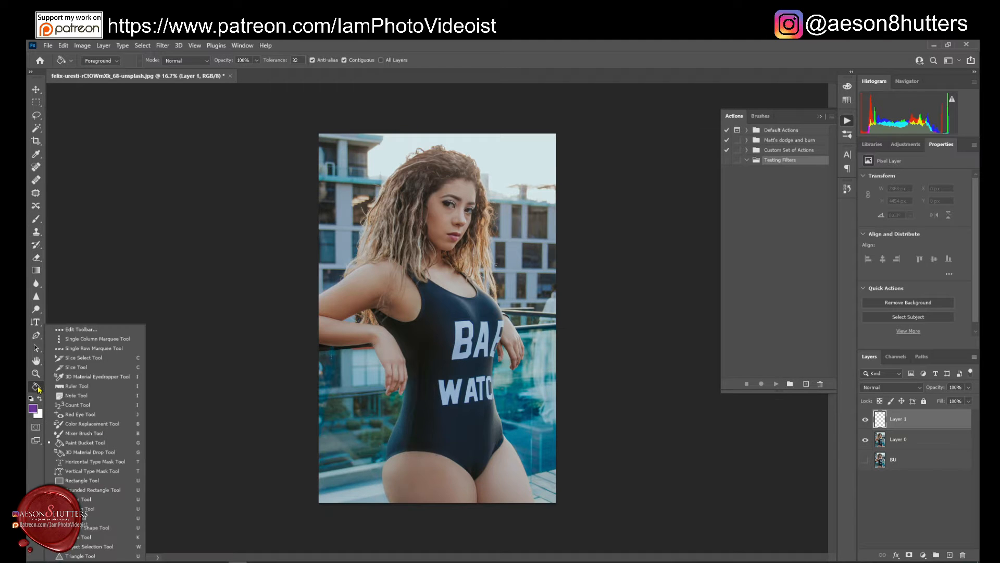
{"action": "left_click", "coordinate": [82, 441]}
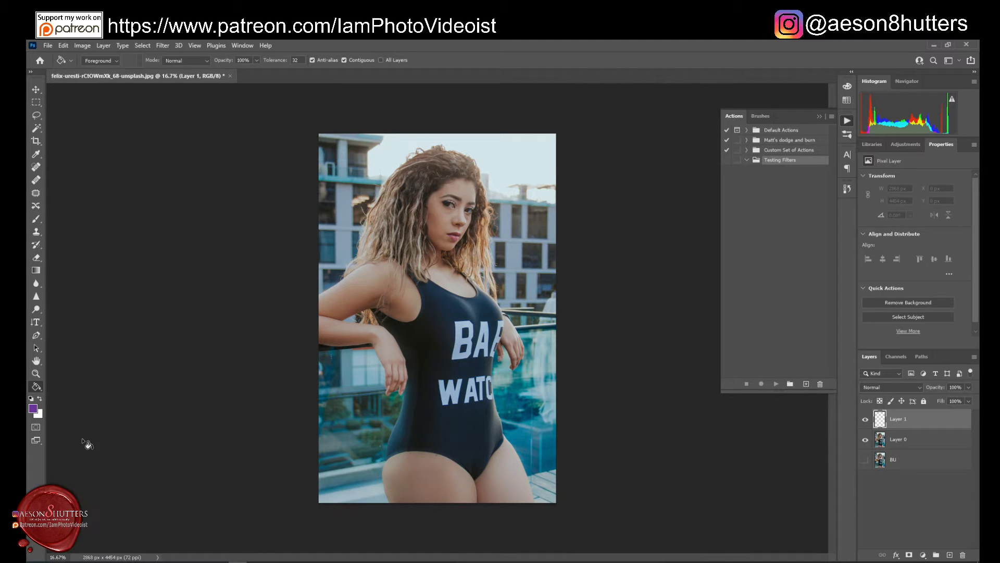
{"action": "left_click", "coordinate": [34, 410]}
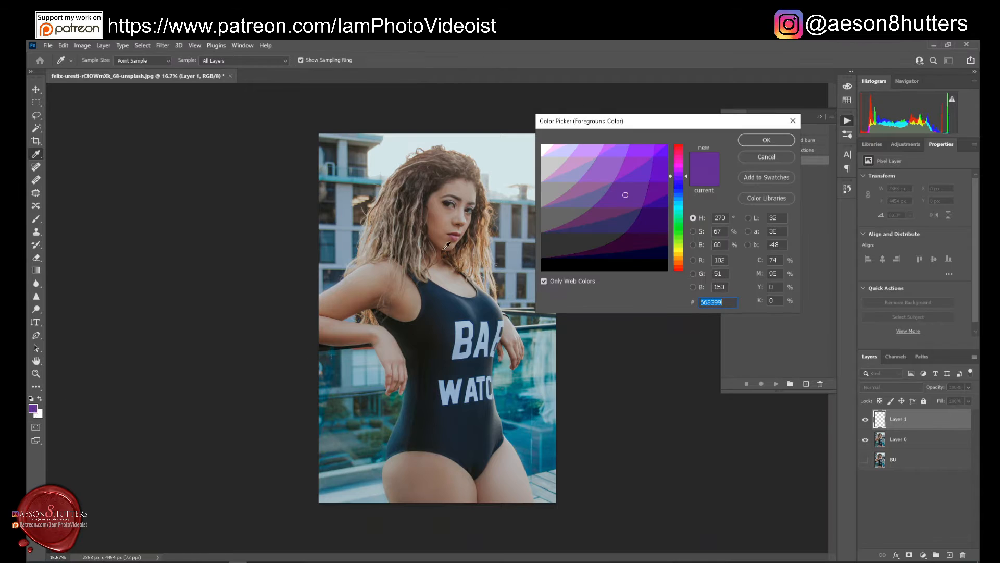
{"action": "left_click", "coordinate": [746, 141]}
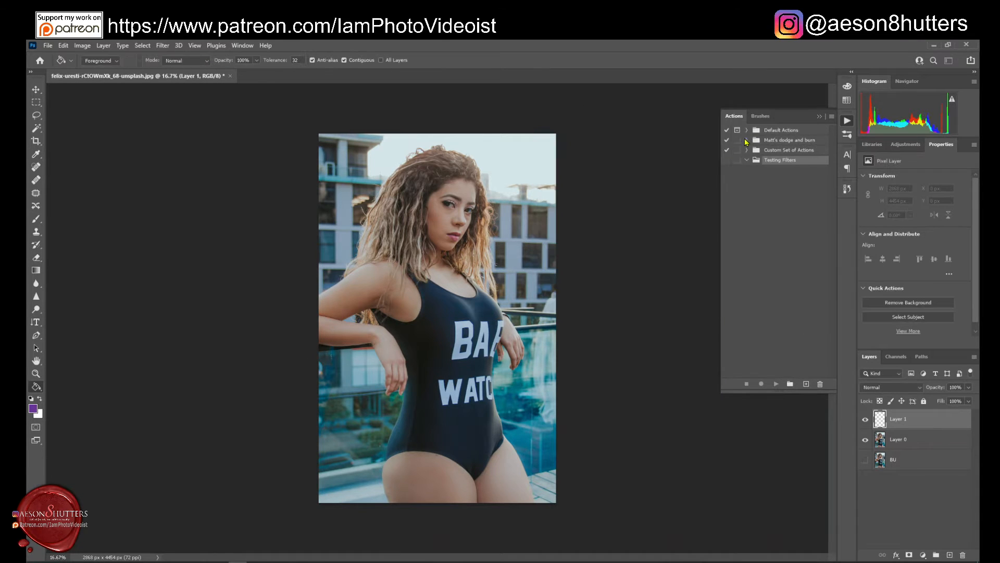
{"action": "left_click", "coordinate": [466, 244]}
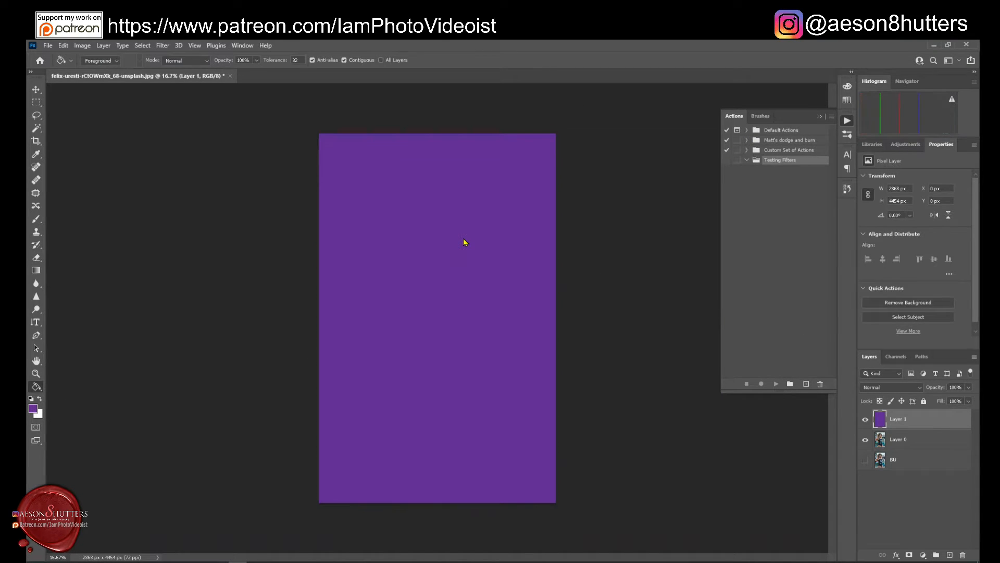
Try the Screen blend mode at 8% opacity on the purple layer, and delete that trial layer.
{"action": "left_click", "coordinate": [890, 387]}
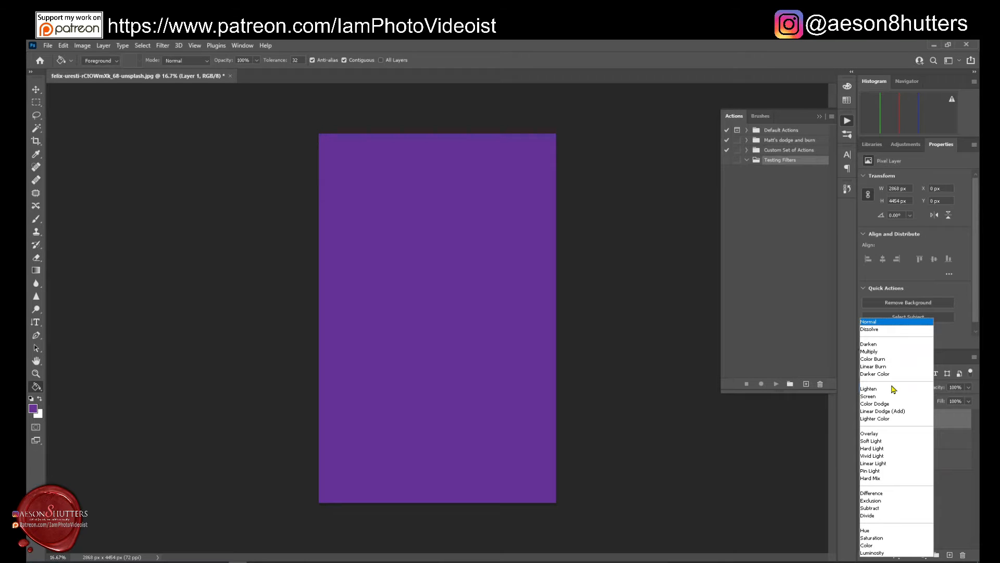
{"action": "left_click", "coordinate": [876, 396]}
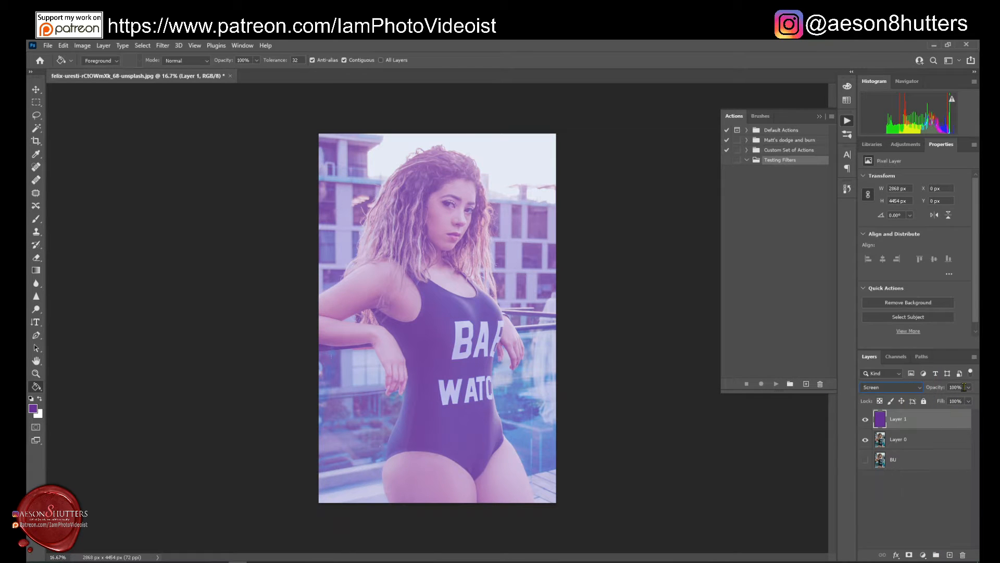
{"action": "left_click", "coordinate": [961, 387]}
{"action": "type", "text": "8"}
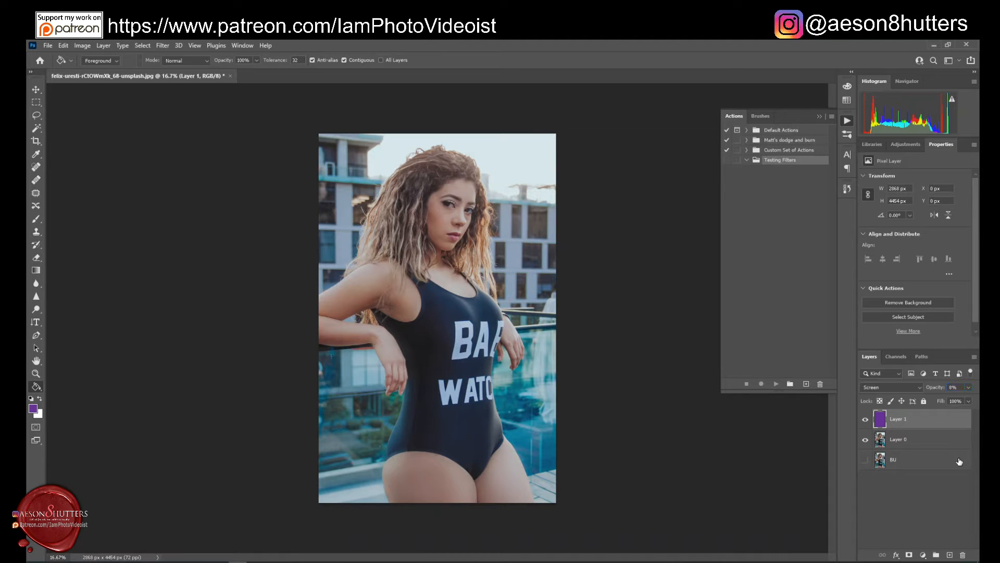
{"action": "left_click", "coordinate": [865, 419]}
{"action": "left_click_drag", "start_coordinate": [926, 419], "coordinate": [963, 554]}
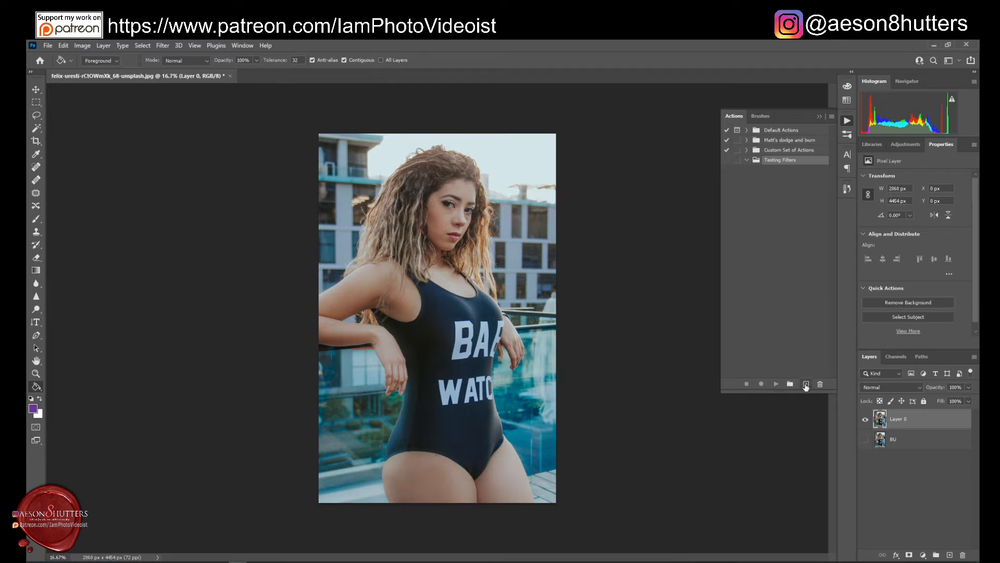
Create an action named Screen Filter in the Testing Filters set, with no function key or color, and start recording it.
{"action": "left_click", "coordinate": [805, 385]}
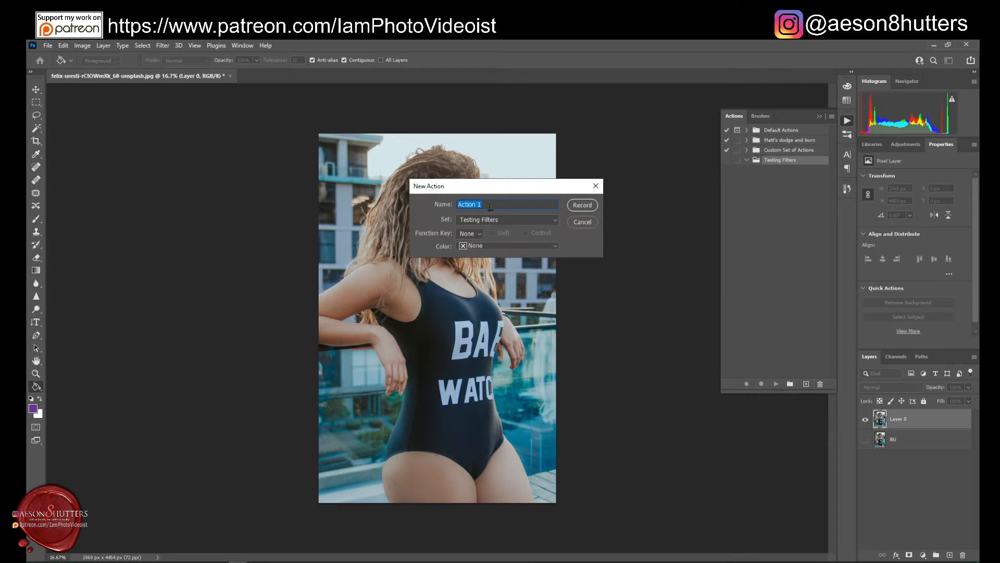
{"action": "left_click_drag", "start_coordinate": [490, 207], "coordinate": [449, 207]}
{"action": "type", "text": "Dvt"}
{"action": "type", "text": "Screen Filter"}
{"action": "left_click", "coordinate": [554, 221]}
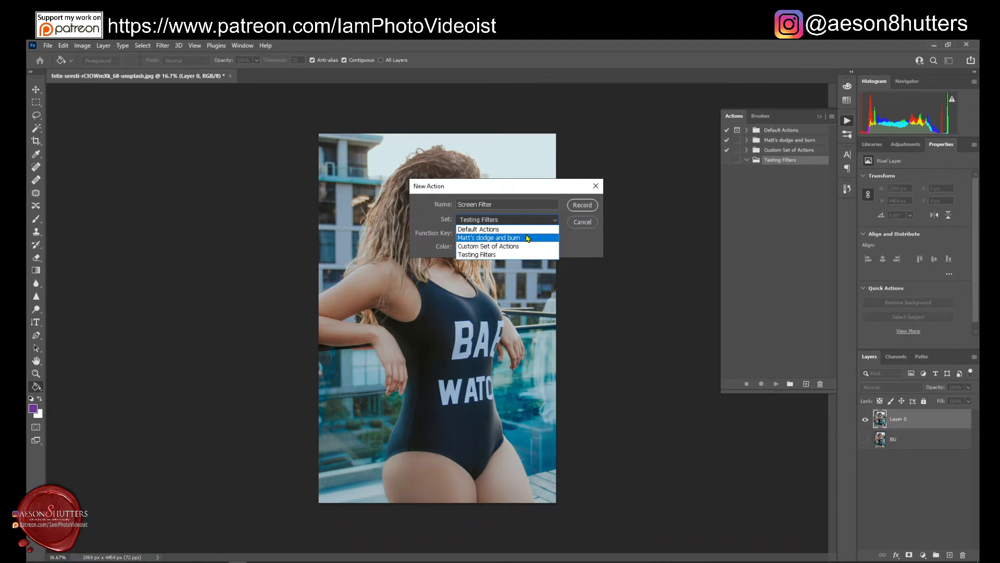
{"action": "left_click", "coordinate": [493, 255]}
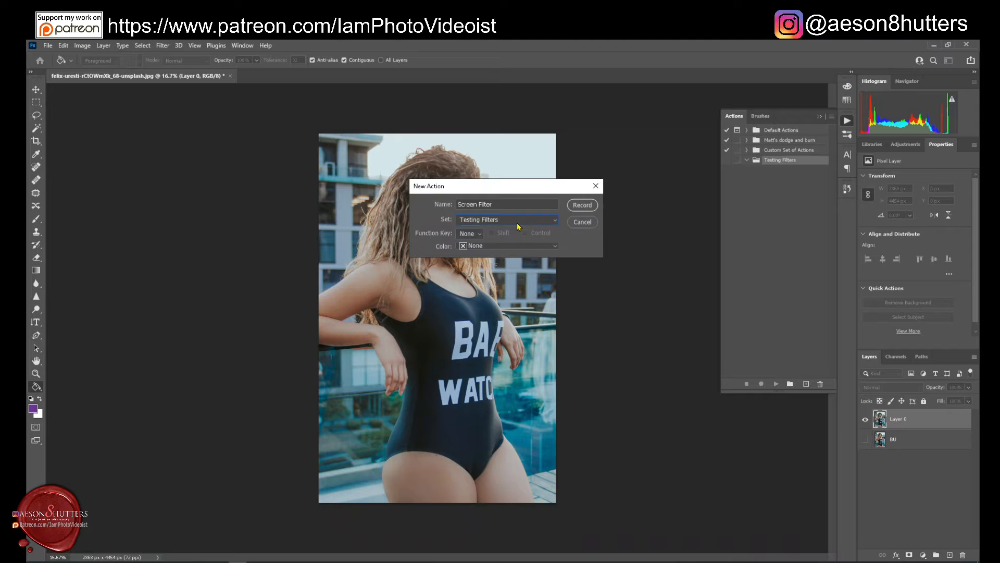
{"action": "left_click", "coordinate": [479, 234]}
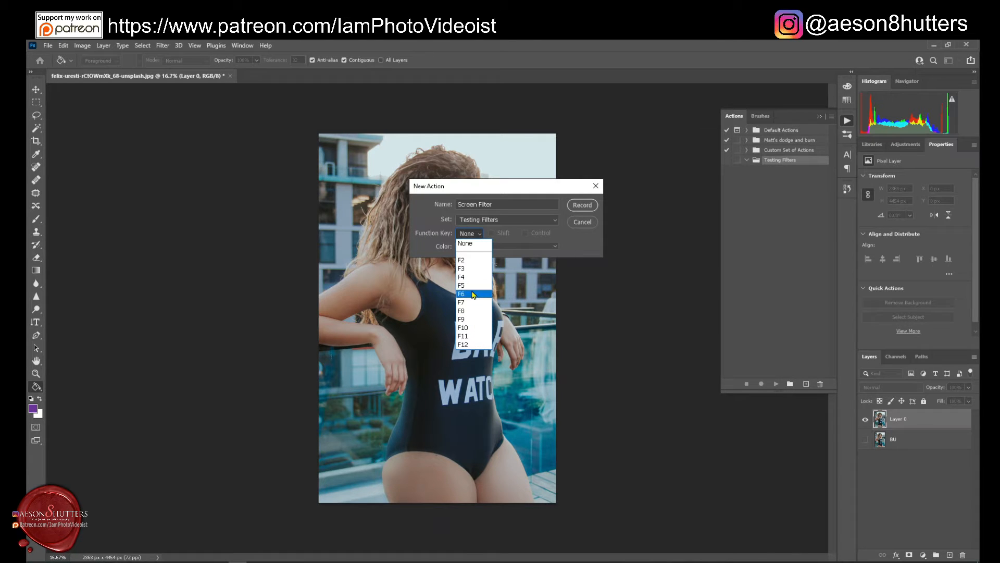
{"action": "left_click", "coordinate": [428, 238]}
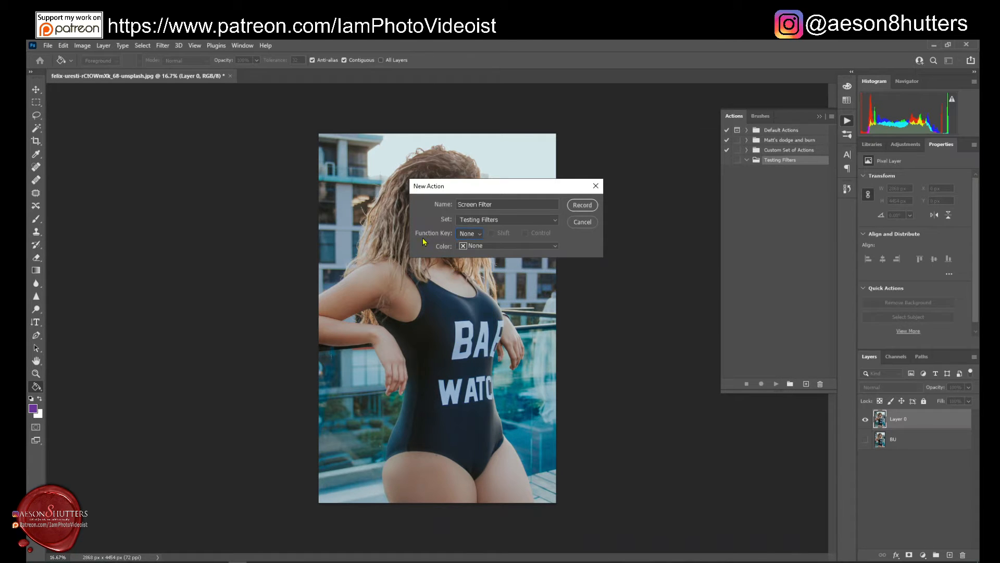
{"action": "left_click", "coordinate": [557, 249]}
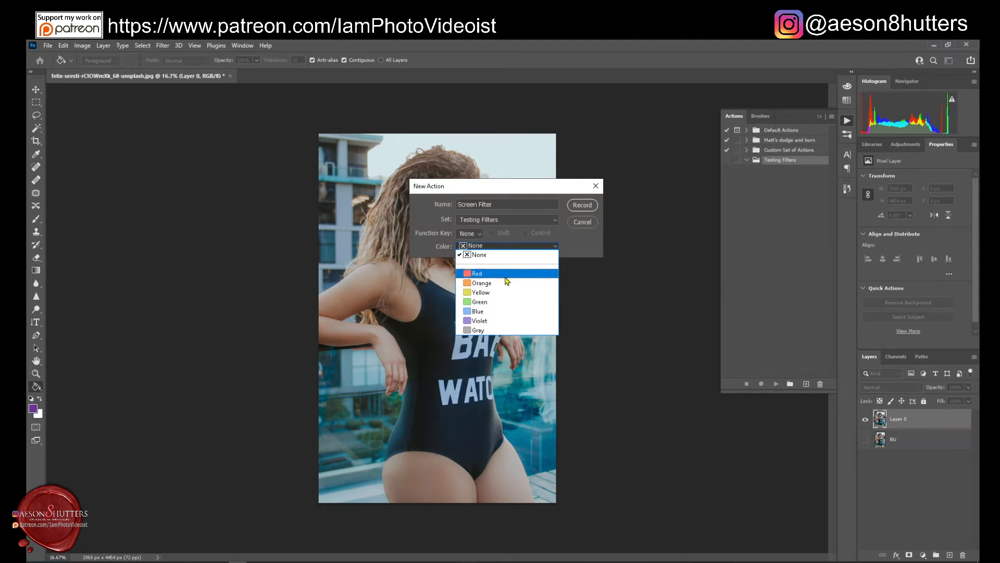
{"action": "left_click", "coordinate": [582, 246]}
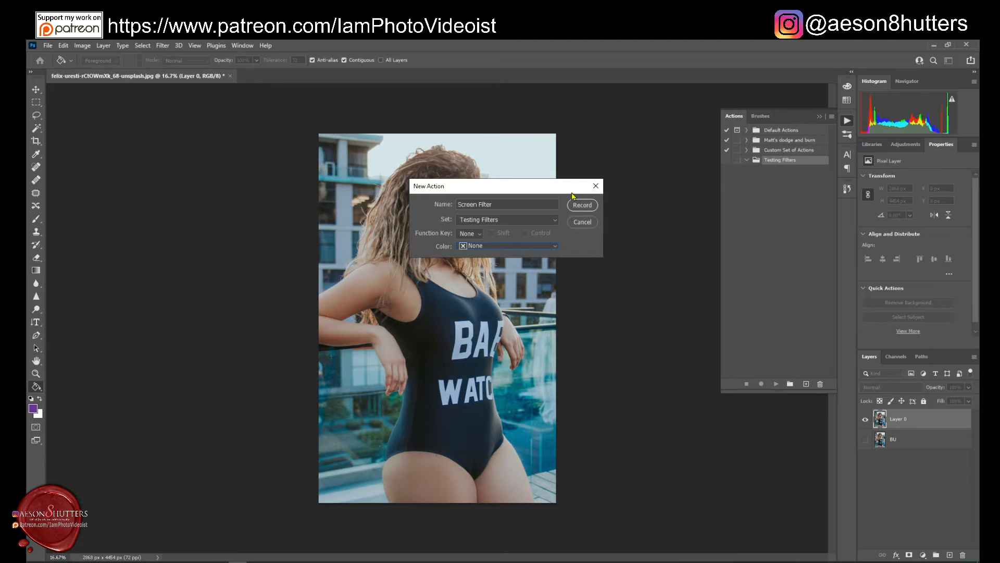
{"action": "left_click", "coordinate": [583, 206]}
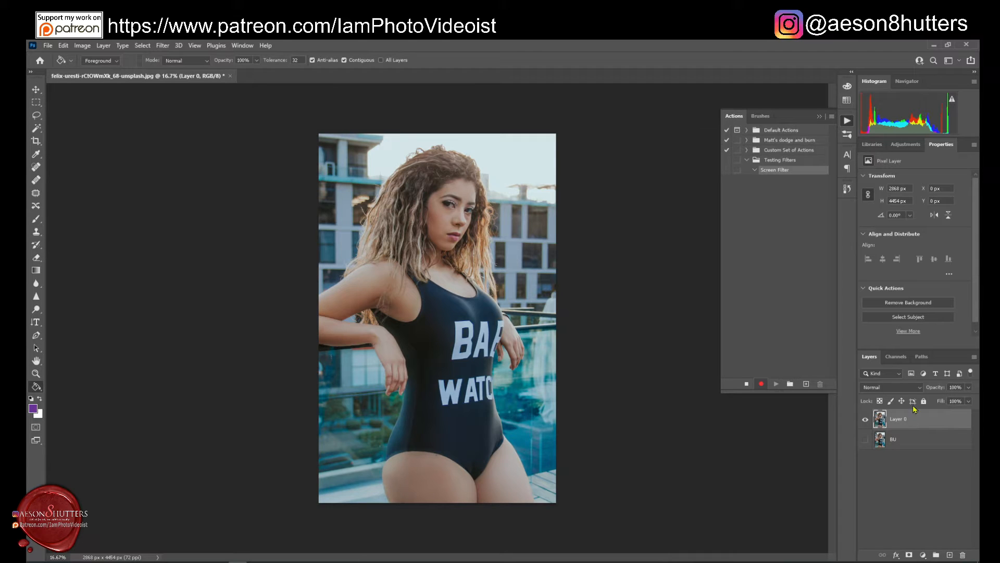
Record adding a new layer above Layer 0 and filling it with purple #663399 using the Paint Bucket tool.
{"action": "left_click", "coordinate": [950, 555]}
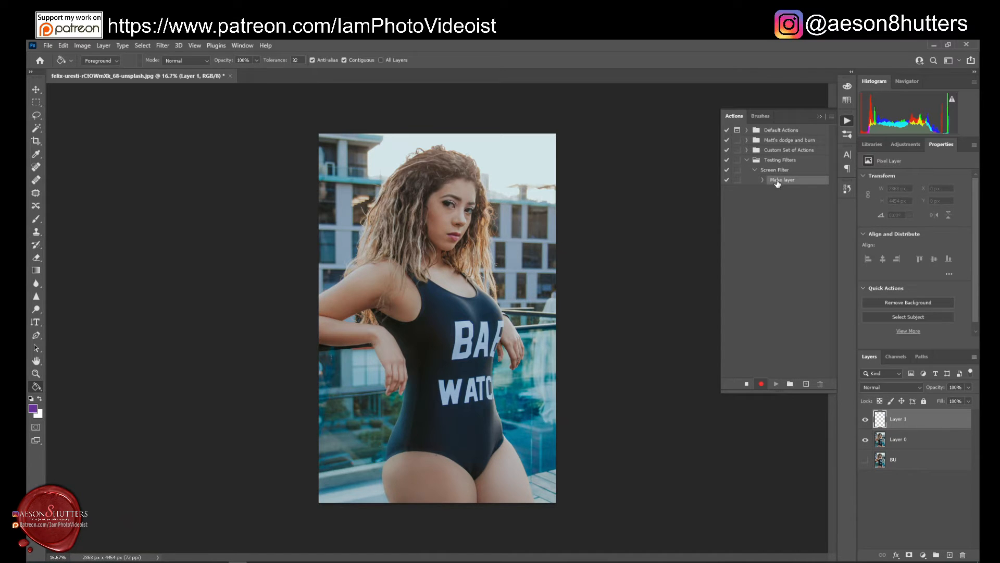
{"action": "right_click", "coordinate": [38, 389]}
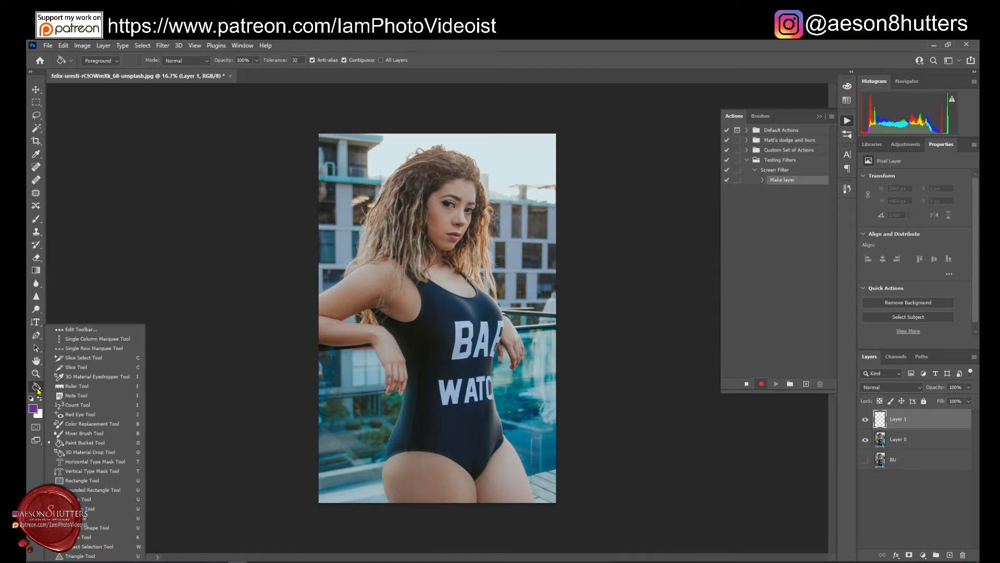
{"action": "left_click", "coordinate": [93, 443]}
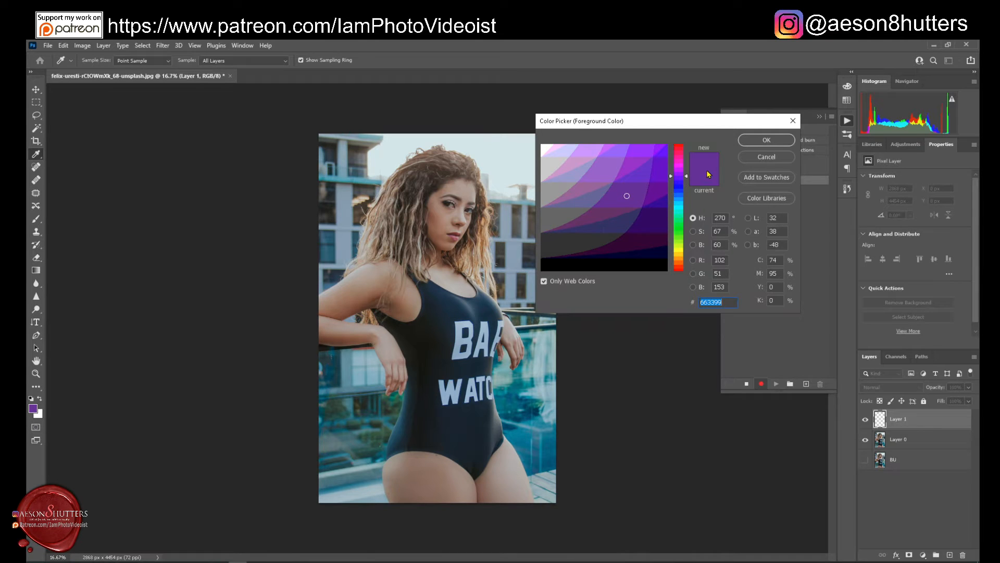
{"action": "left_click", "coordinate": [756, 140]}
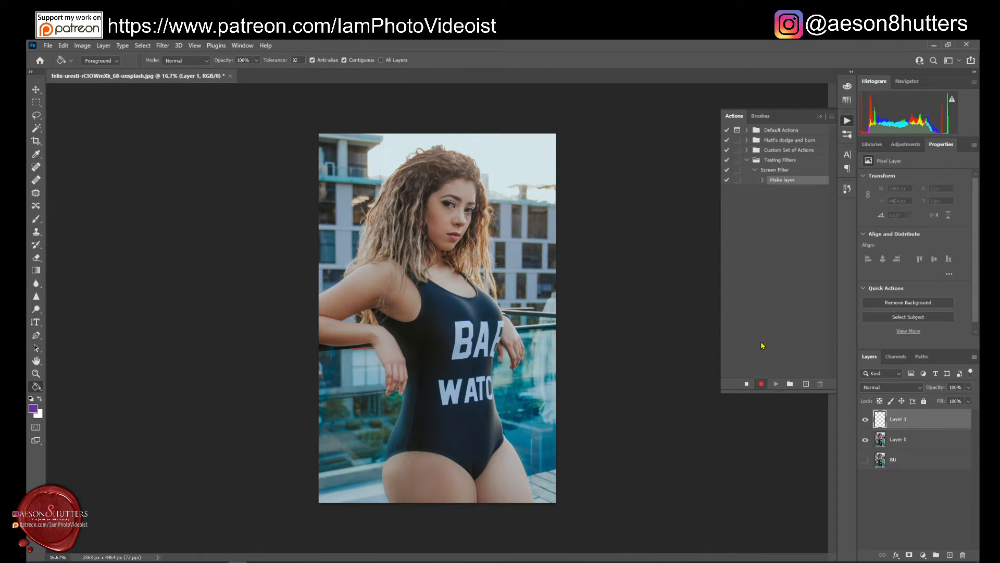
{"action": "left_click", "coordinate": [516, 285]}
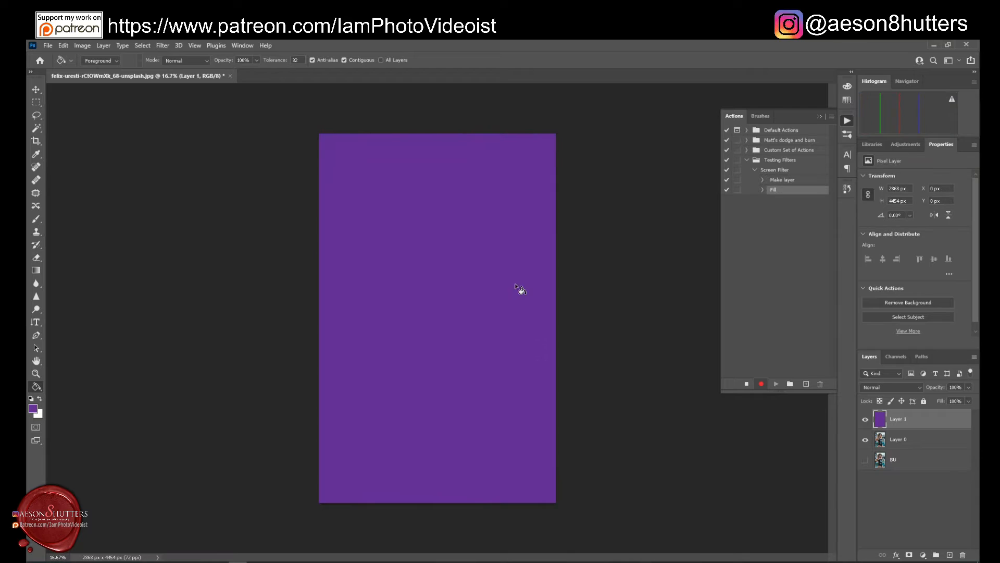
Record setting the purple layer to the Screen blend mode at 8% opacity, and stop recording the Screen Filter action.
{"action": "left_click", "coordinate": [919, 387]}
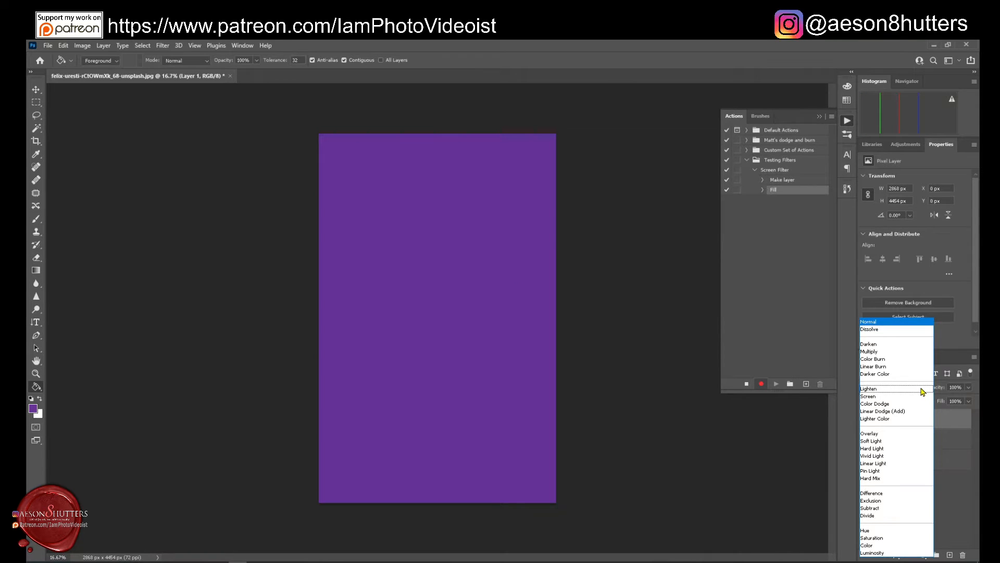
{"action": "left_click", "coordinate": [921, 395]}
{"action": "left_click", "coordinate": [947, 386]}
{"action": "type", "text": "8"}
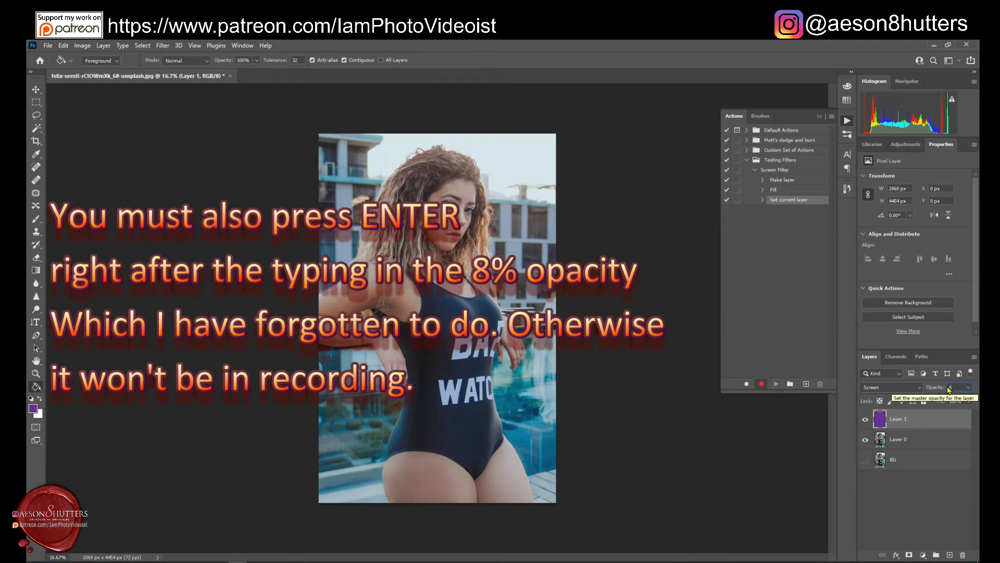
{"action": "key", "text": "Return"}
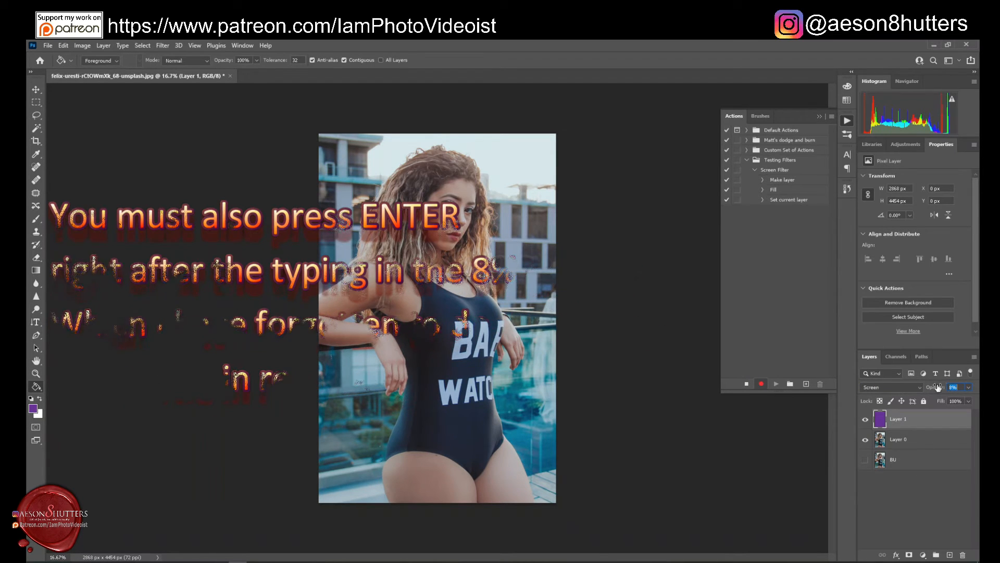
{"action": "left_click", "coordinate": [746, 383]}
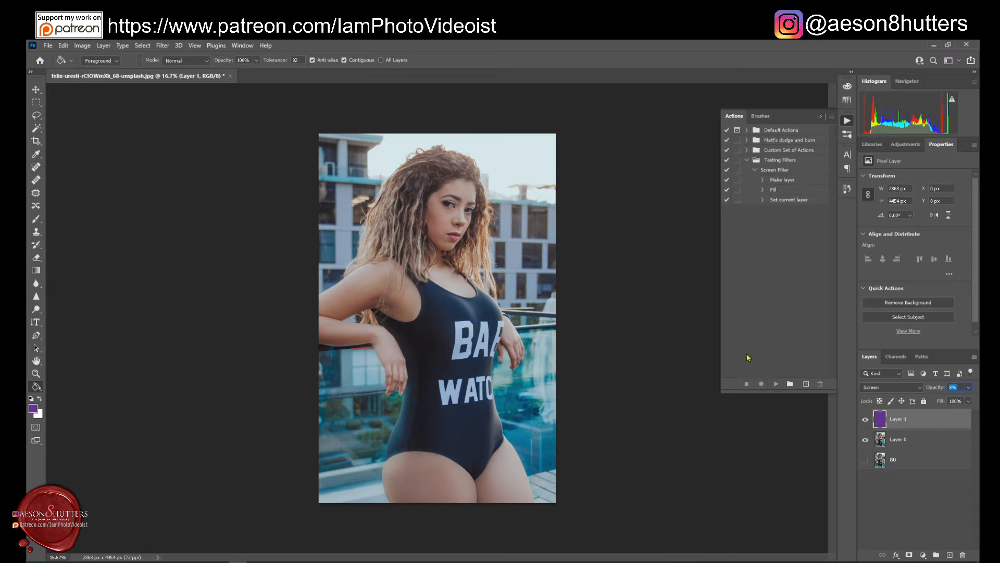
Delete the purple layer and play the Screen Filter action on Layer 0 to test it.
{"action": "left_click", "coordinate": [922, 423]}
{"action": "left_click_drag", "start_coordinate": [922, 423], "coordinate": [962, 555]}
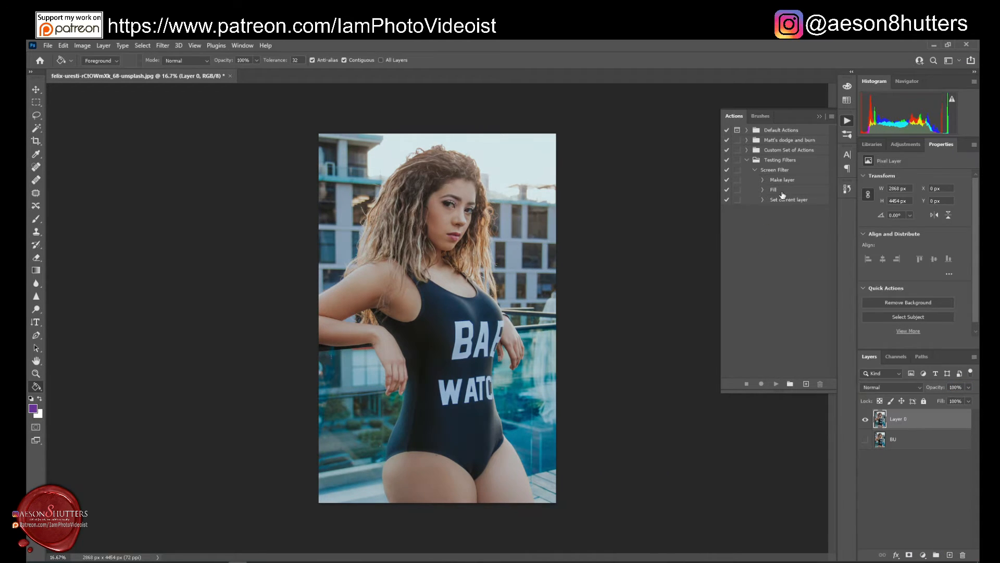
{"action": "left_click", "coordinate": [747, 160]}
{"action": "left_click", "coordinate": [746, 161]}
{"action": "left_click", "coordinate": [755, 171]}
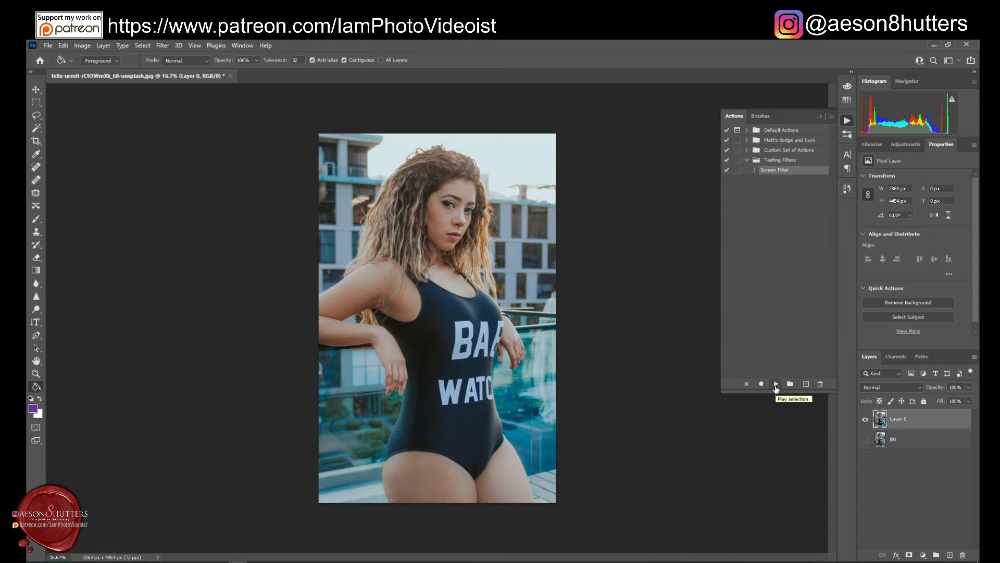
{"action": "left_click", "coordinate": [776, 386]}
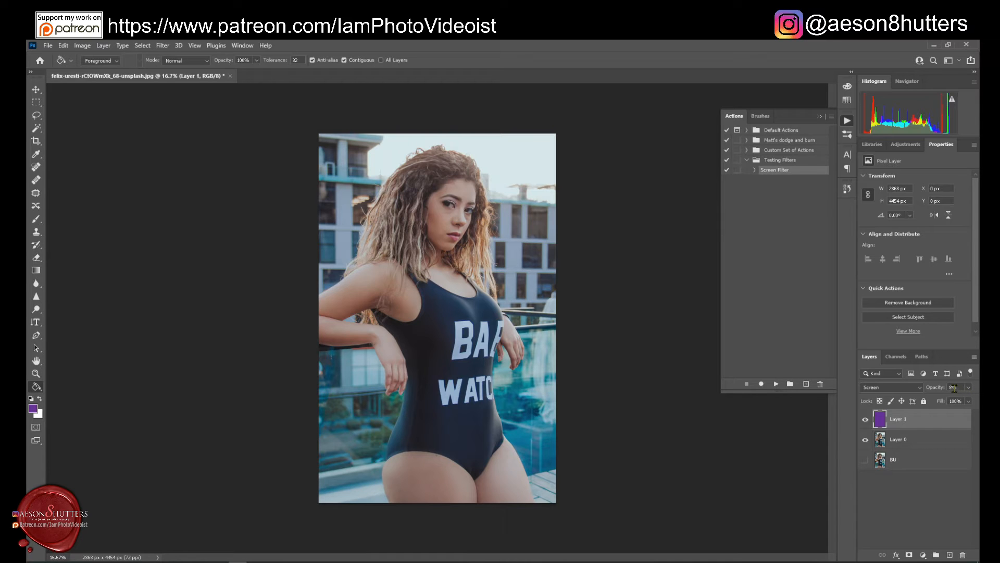
{"action": "left_click", "coordinate": [864, 420]}
Delete the test layer and start recording a new action named Gradient Filter in the Testing Filters set.
{"action": "left_click", "coordinate": [767, 162]}
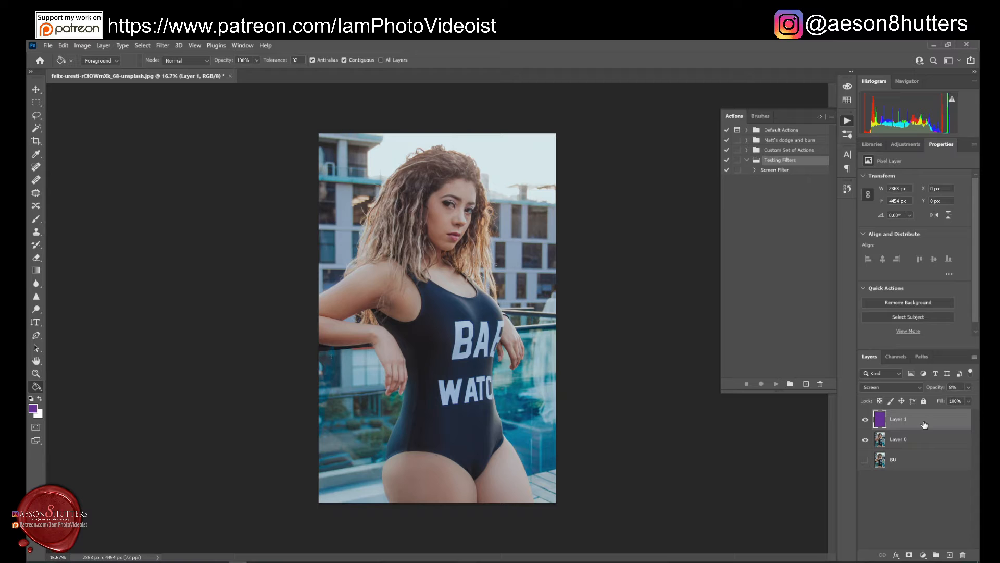
{"action": "left_click_drag", "start_coordinate": [925, 419], "coordinate": [963, 555]}
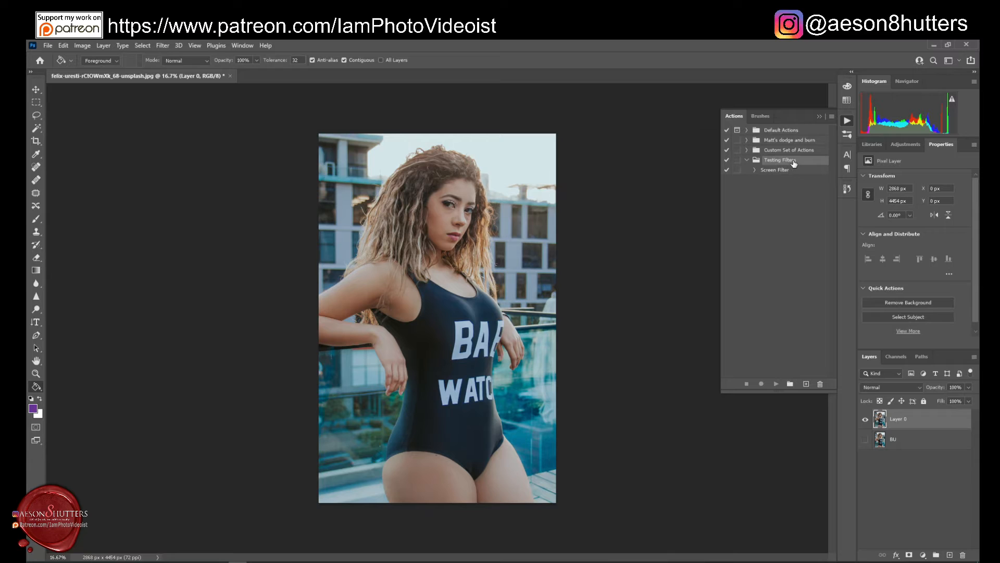
{"action": "left_click", "coordinate": [775, 172]}
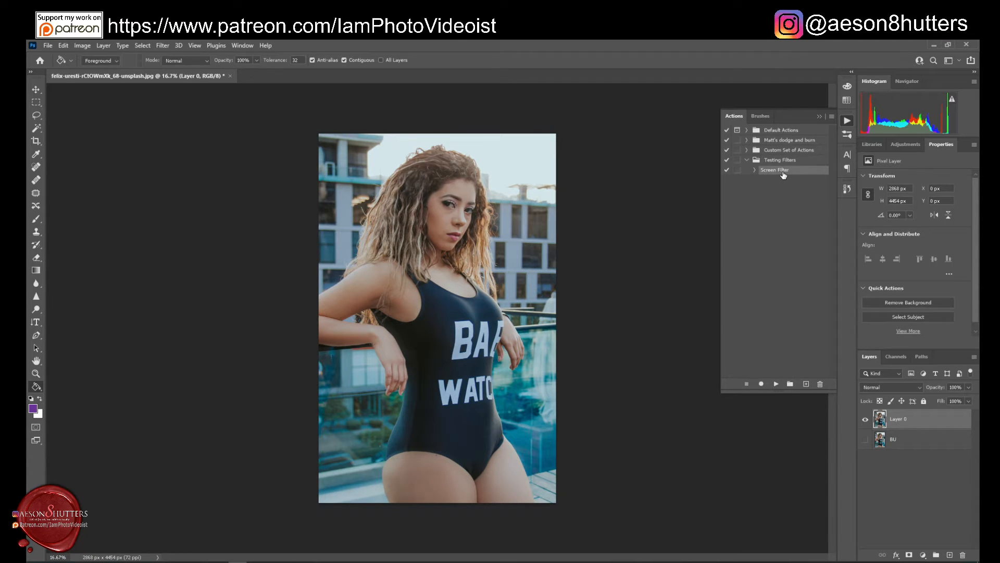
{"action": "left_click", "coordinate": [796, 160]}
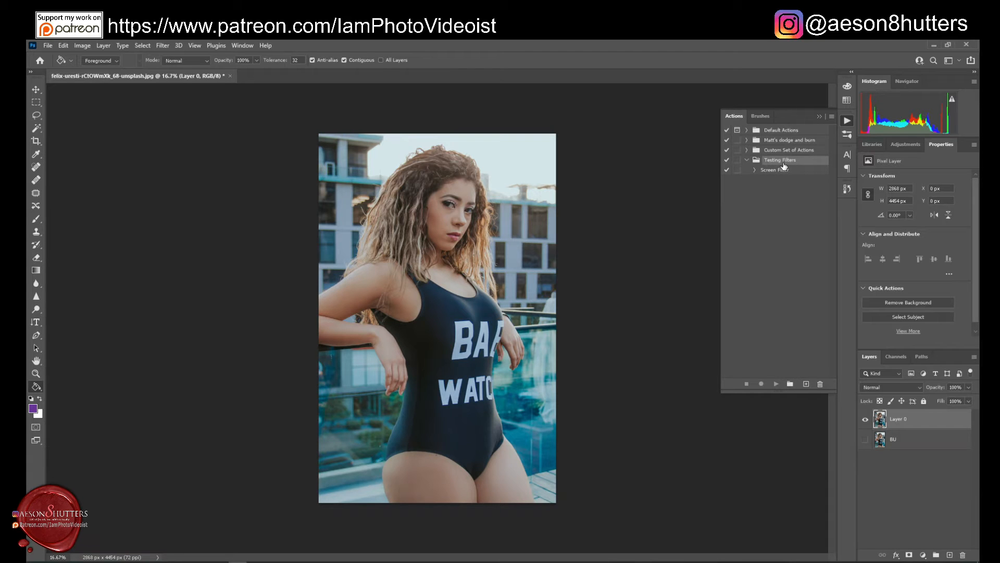
{"action": "left_click", "coordinate": [806, 385]}
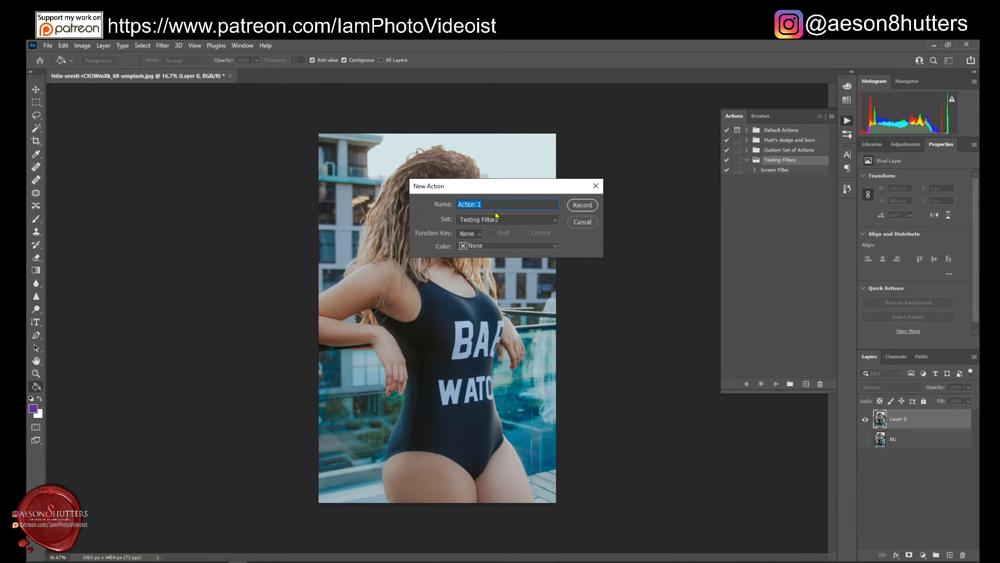
{"action": "type", "text": "Gradient Filter"}
{"action": "left_click", "coordinate": [581, 206]}
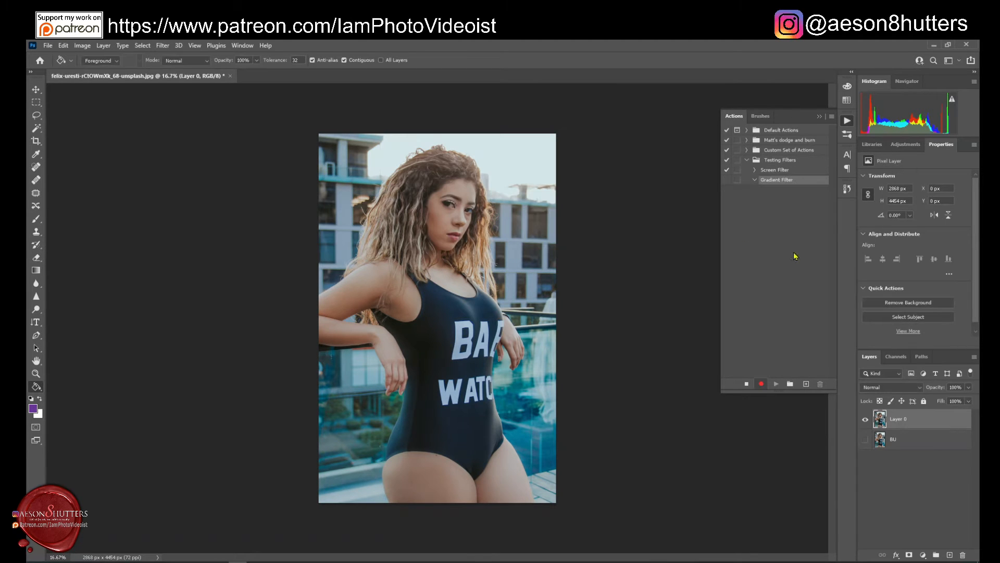
Record a new layer above Layer 0 filled with purple #663399 for the Gradient Filter action.
{"action": "left_click", "coordinate": [949, 554]}
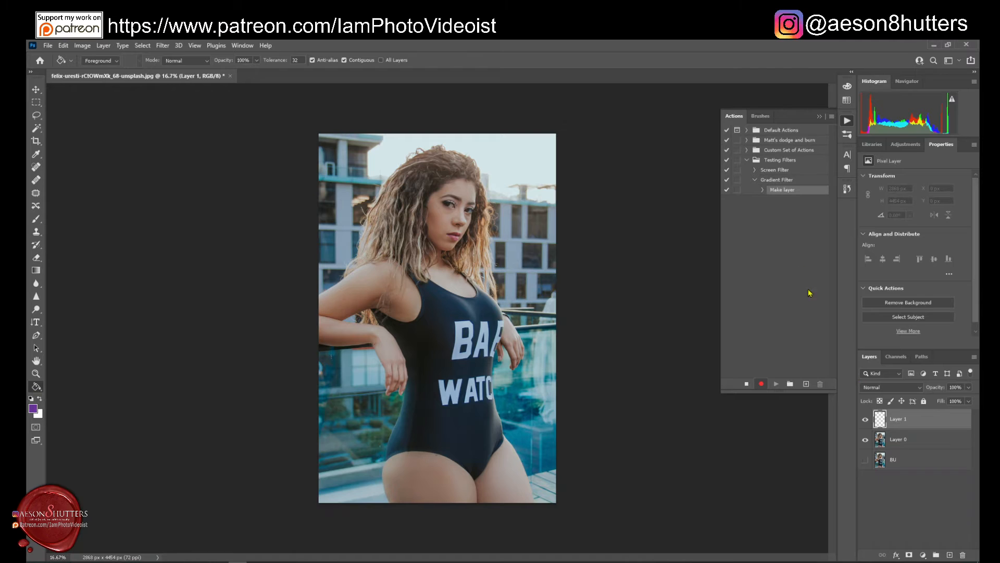
{"action": "left_click", "coordinate": [33, 408]}
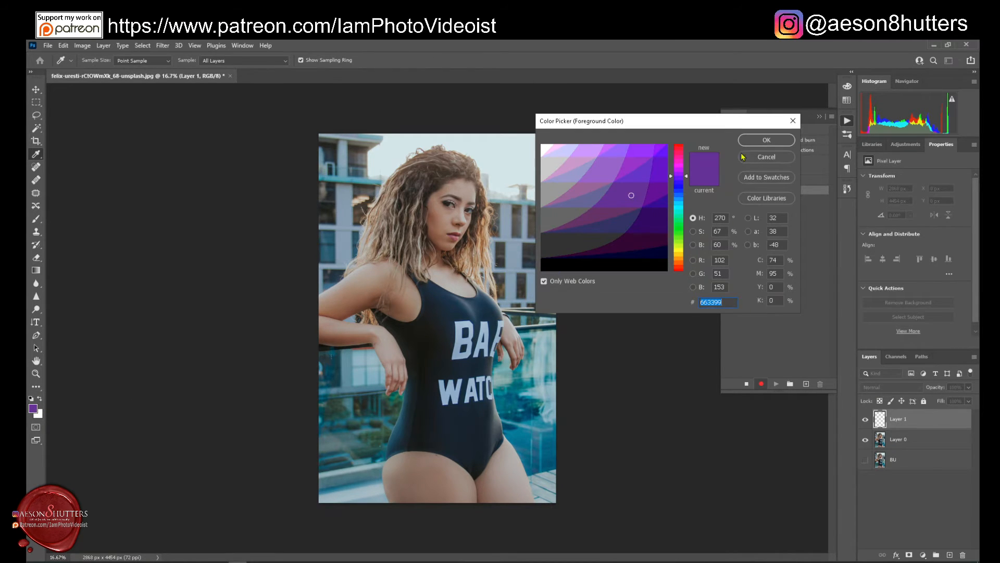
{"action": "left_click", "coordinate": [761, 141]}
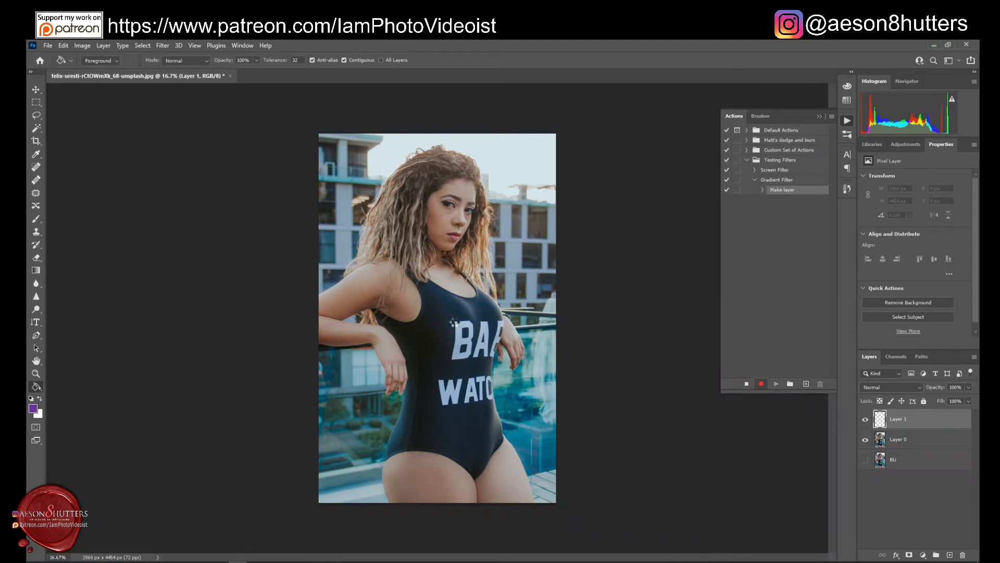
{"action": "left_click", "coordinate": [459, 327]}
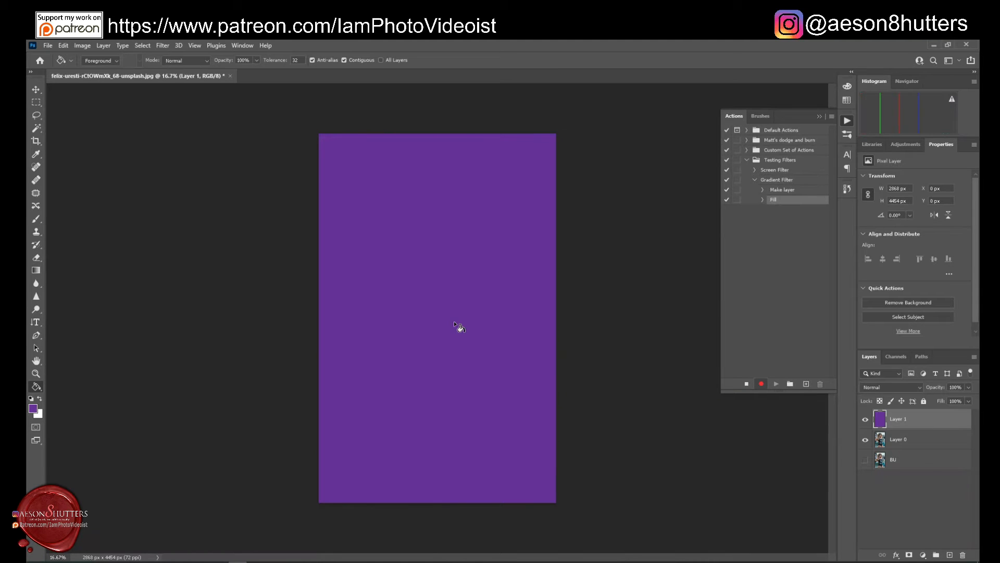
Set the purple layer's blend mode to Screen and its opacity to 8%.
{"action": "left_click", "coordinate": [912, 391]}
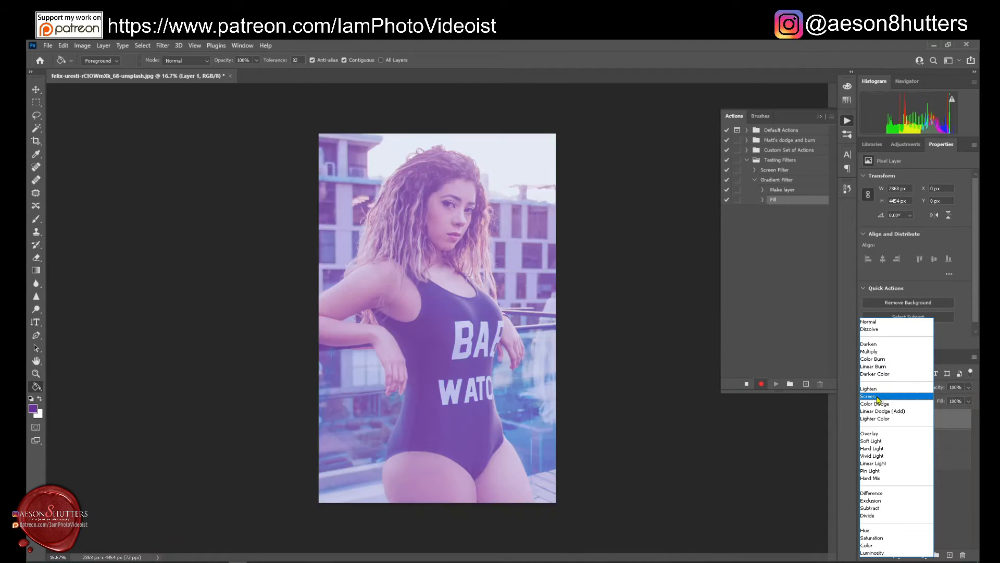
{"action": "left_click", "coordinate": [878, 396]}
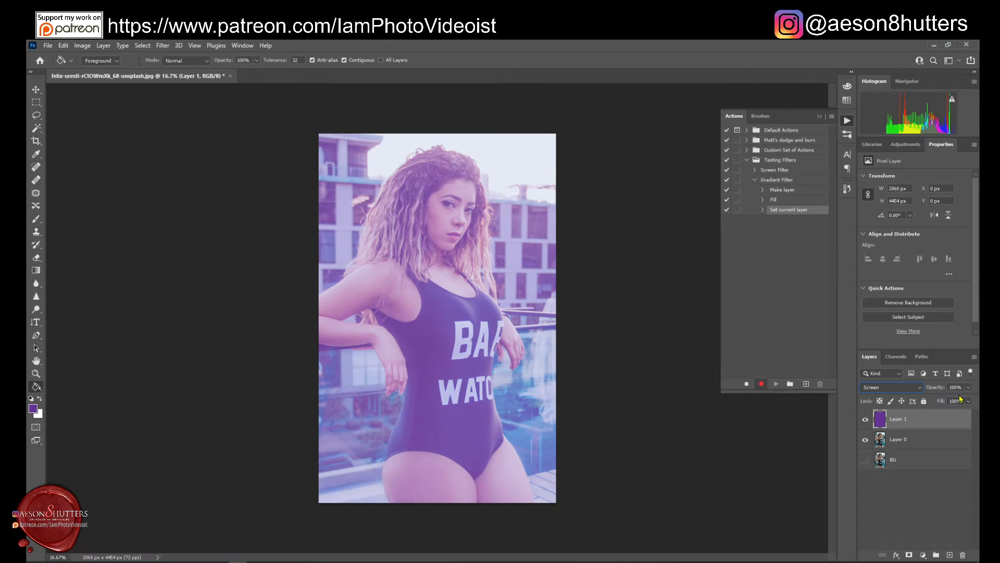
{"action": "left_click_drag", "start_coordinate": [960, 388], "coordinate": [946, 389]}
{"action": "type", "text": "08"}
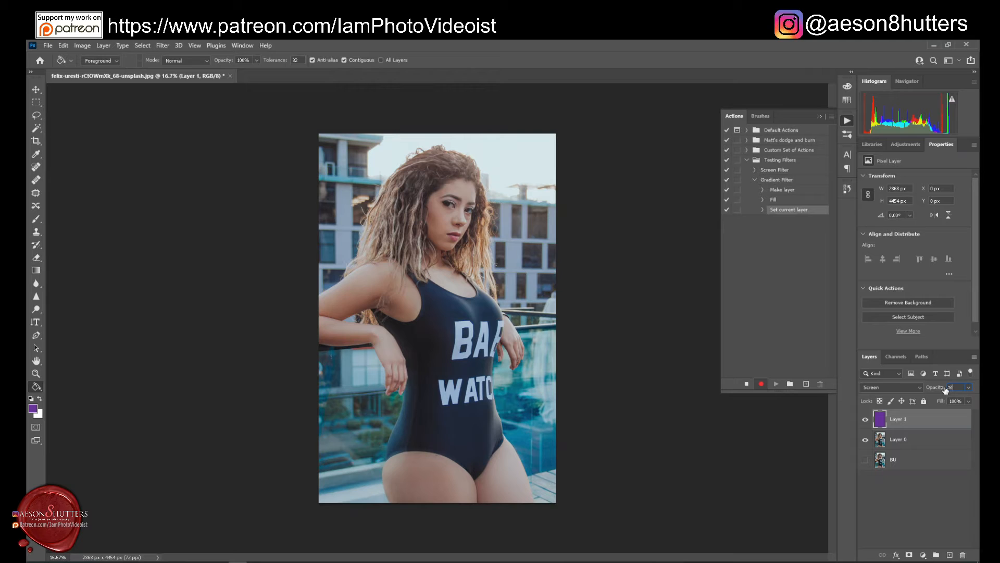
{"action": "key", "text": "Return"}
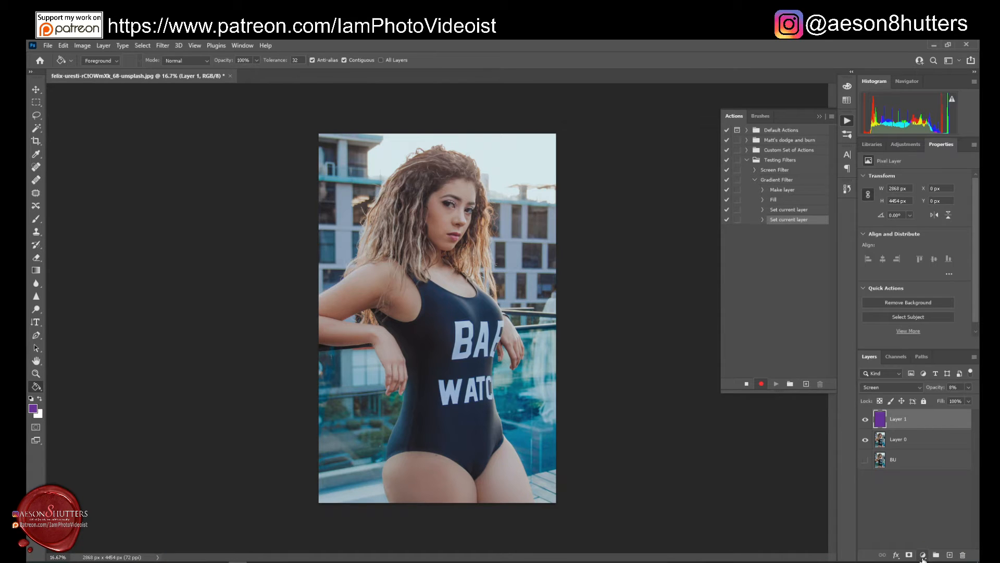
Add a Gradient Map adjustment layer above the purple layer, blended as Soft Light at 20% opacity.
{"action": "left_click", "coordinate": [923, 555]}
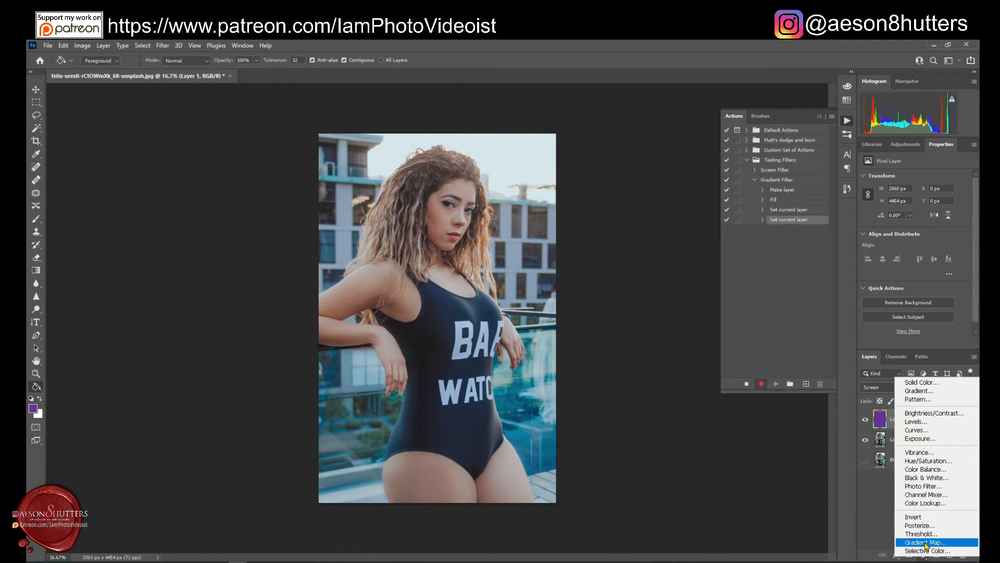
{"action": "left_click", "coordinate": [926, 543]}
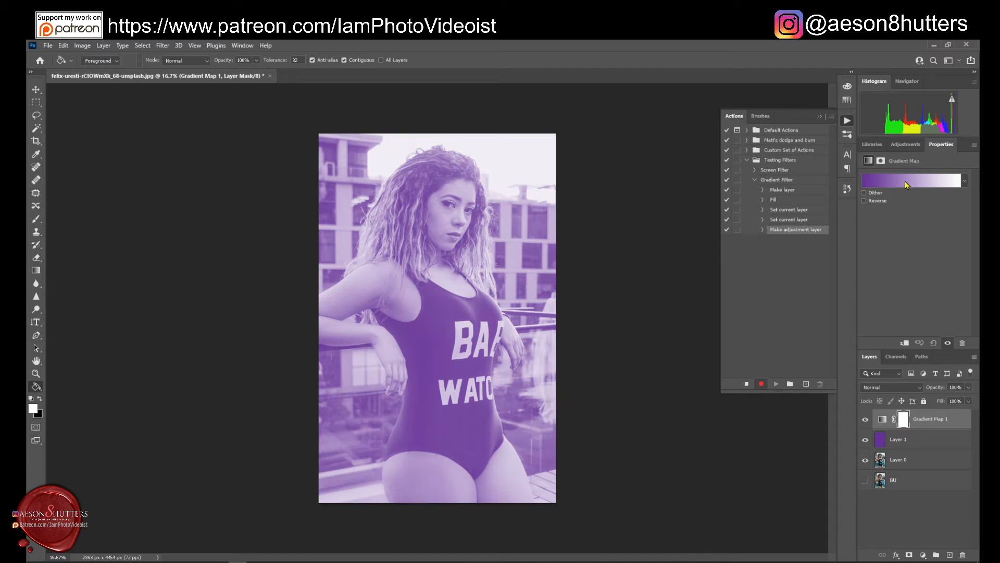
{"action": "left_click", "coordinate": [909, 390]}
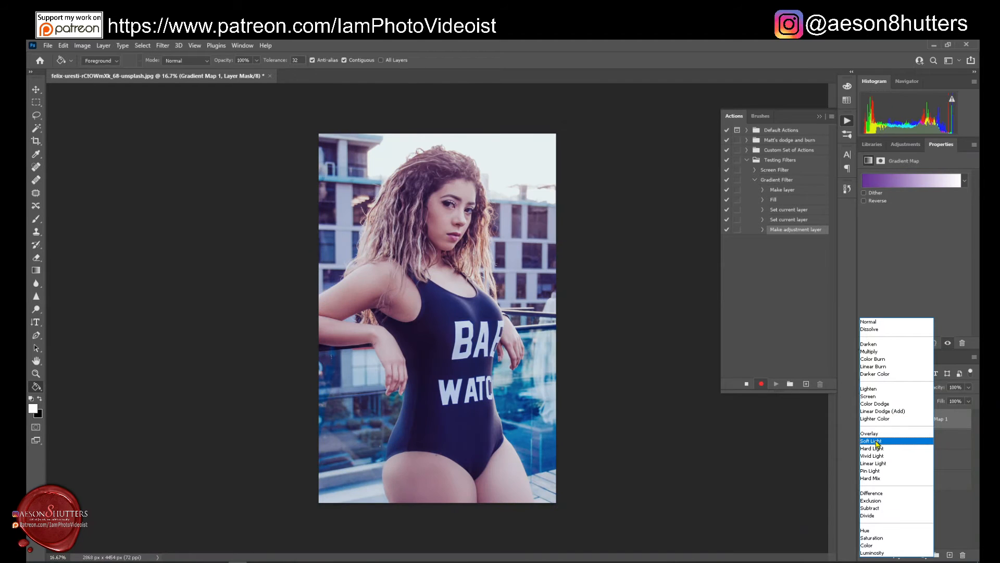
{"action": "left_click", "coordinate": [878, 442]}
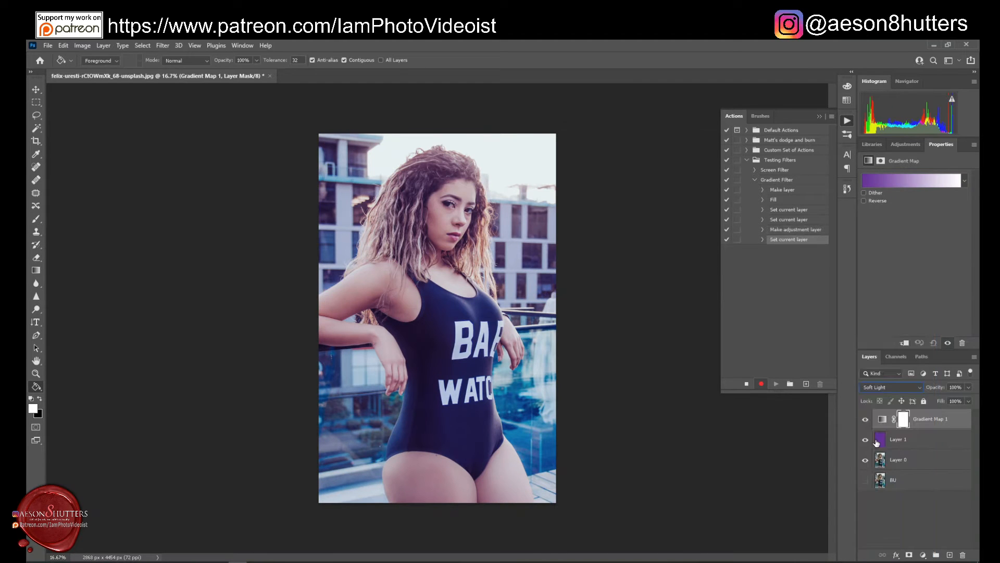
{"action": "left_click", "coordinate": [958, 386]}
{"action": "type", "text": "20"}
{"action": "key", "text": "Return"}
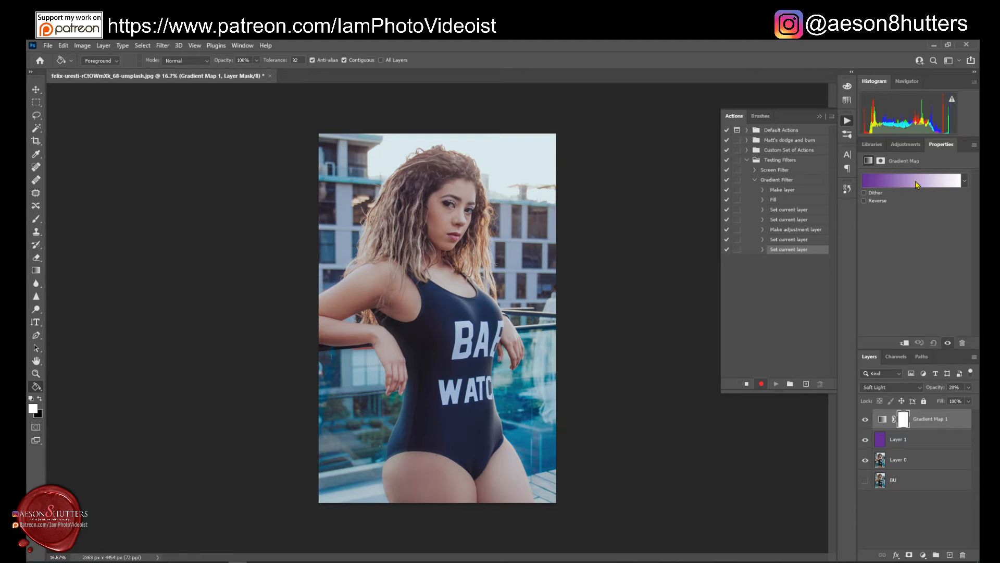
Open the gradient map's gradient for editing and change its purple start stop to dark red #990000.
{"action": "left_click", "coordinate": [894, 181]}
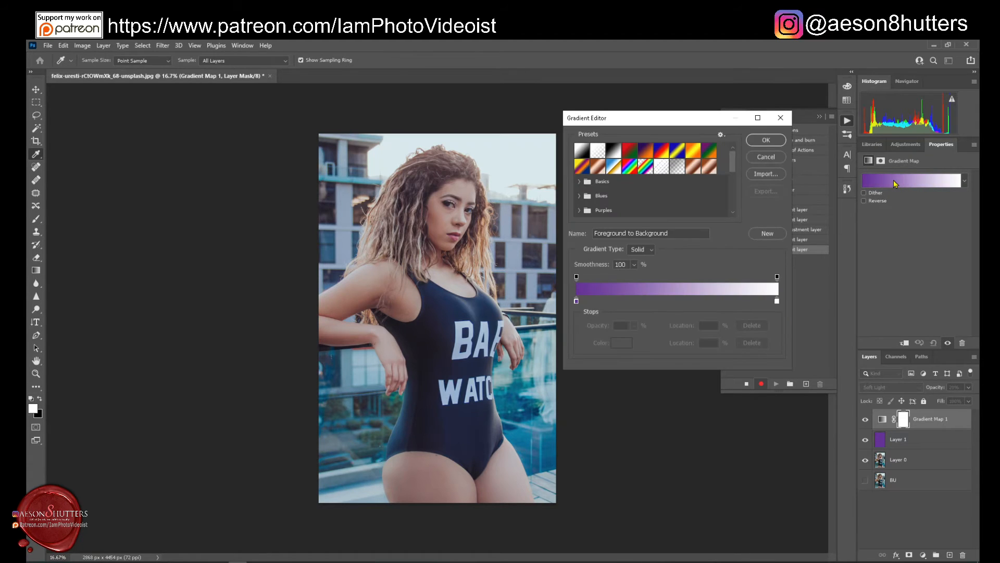
{"action": "left_click", "coordinate": [576, 301]}
{"action": "left_click", "coordinate": [621, 343]}
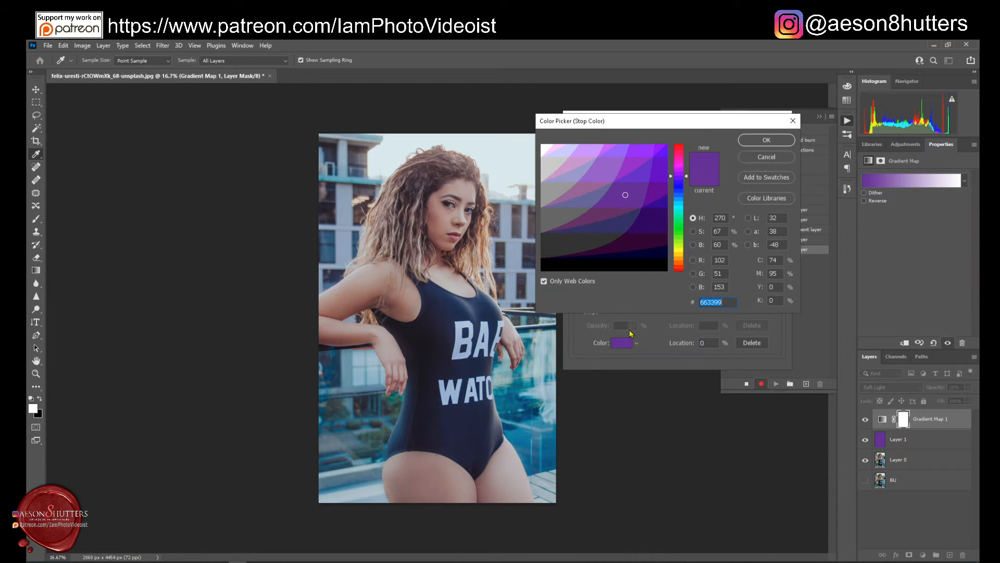
{"action": "left_click", "coordinate": [679, 269]}
{"action": "left_click", "coordinate": [658, 198]}
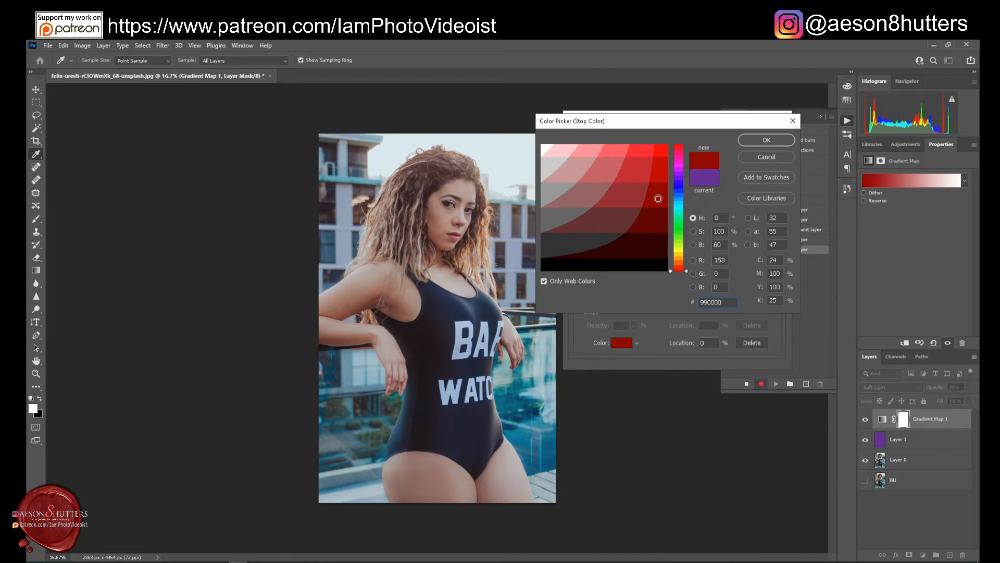
{"action": "left_click", "coordinate": [766, 140]}
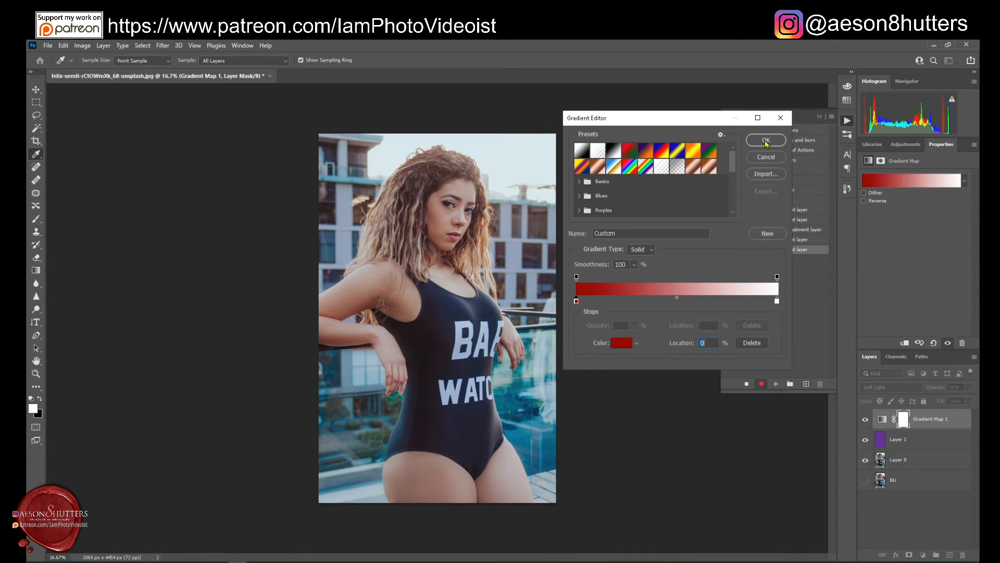
Change the gradient map's white end stop to blue #0099cc, accept the gradient and stop recording the Gradient Filter action.
{"action": "left_click", "coordinate": [777, 302]}
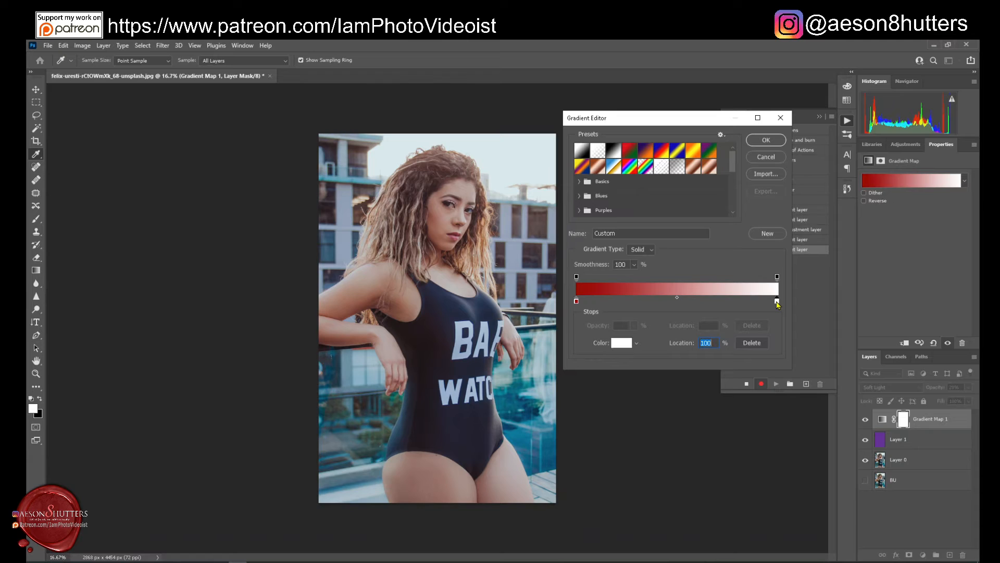
{"action": "left_click", "coordinate": [623, 342]}
{"action": "left_click_drag", "start_coordinate": [679, 194], "coordinate": [679, 226]}
{"action": "left_click", "coordinate": [656, 173]}
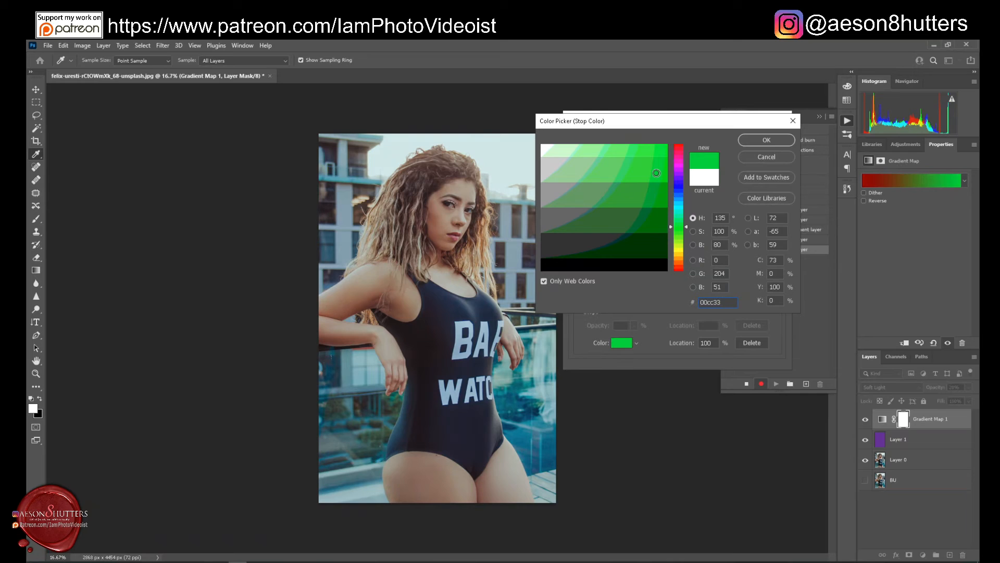
{"action": "left_click", "coordinate": [678, 180]}
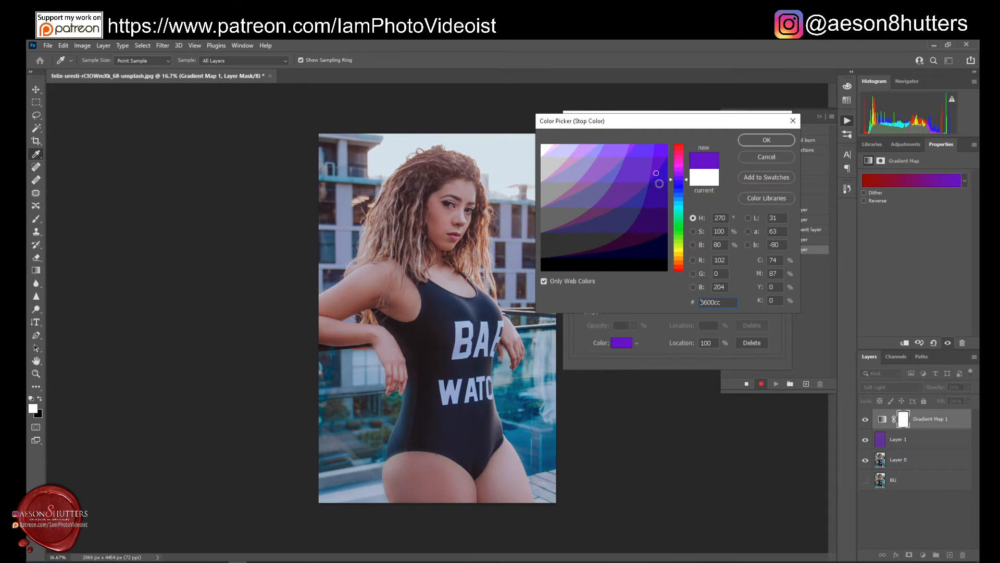
{"action": "left_click", "coordinate": [657, 197]}
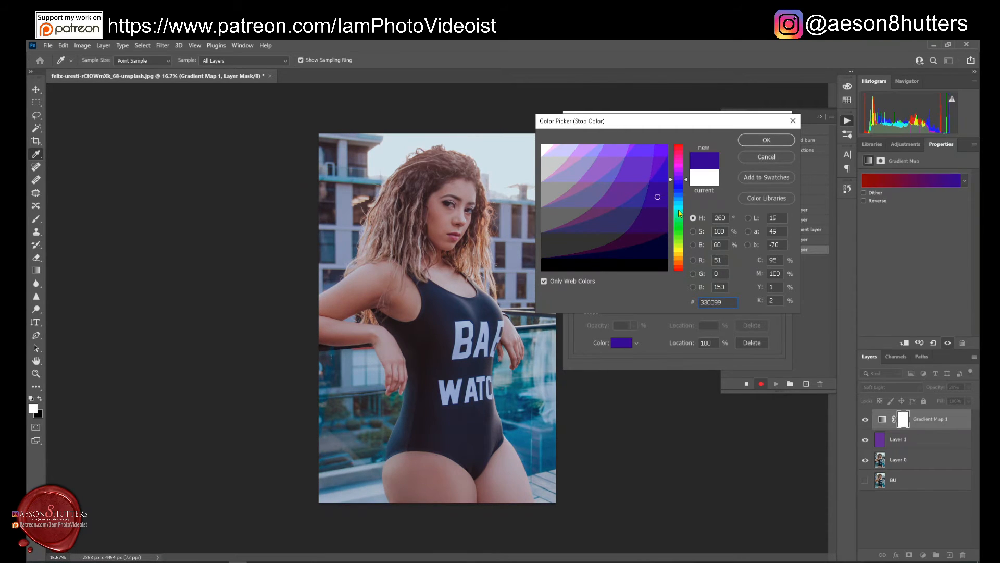
{"action": "left_click", "coordinate": [679, 203]}
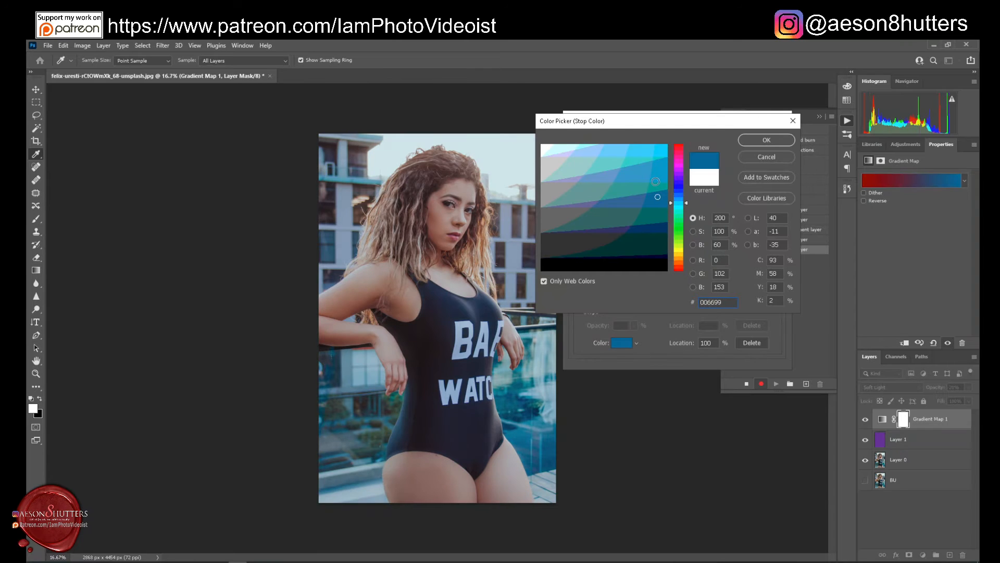
{"action": "left_click", "coordinate": [658, 177]}
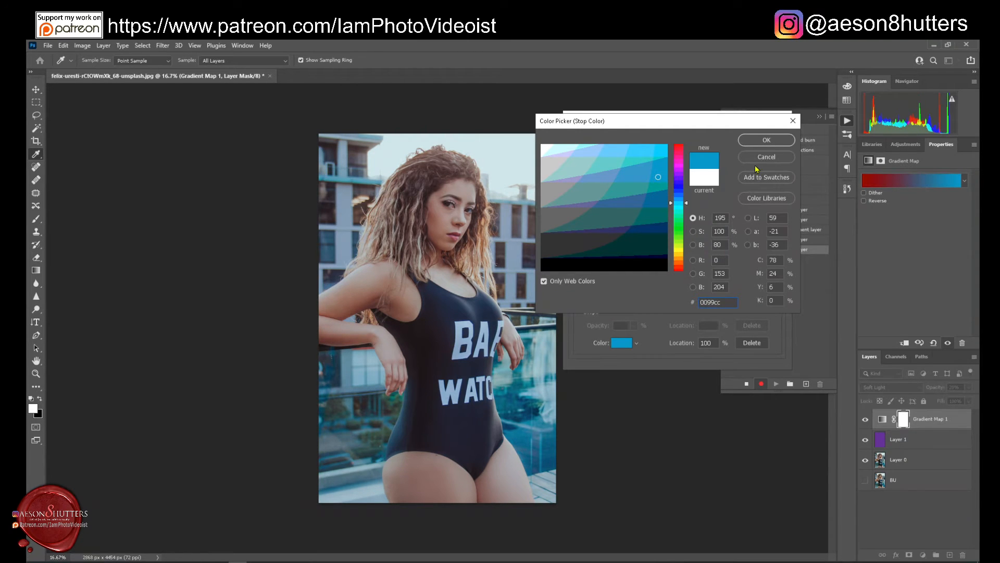
{"action": "left_click", "coordinate": [759, 142]}
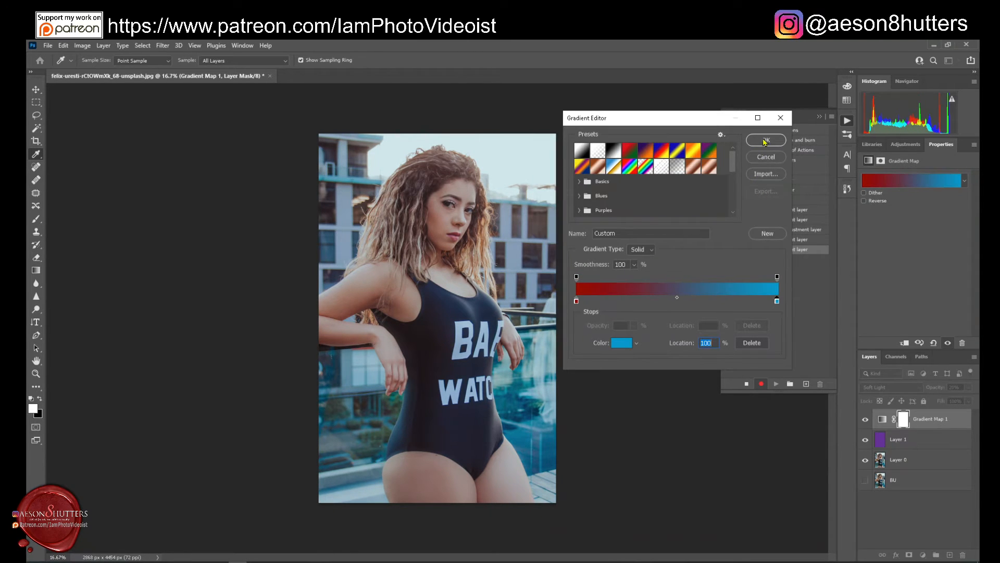
{"action": "left_click", "coordinate": [765, 141]}
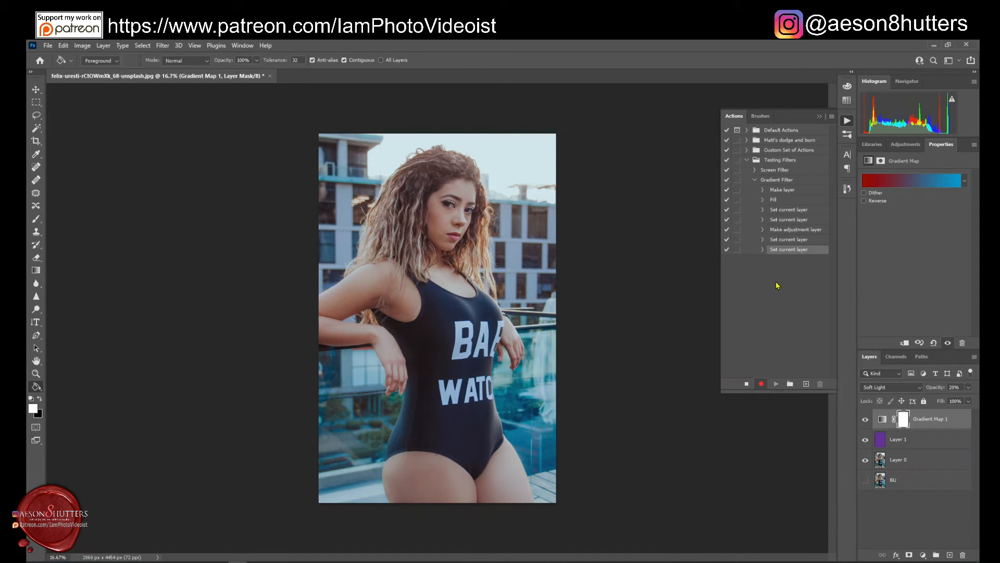
{"action": "left_click", "coordinate": [746, 384]}
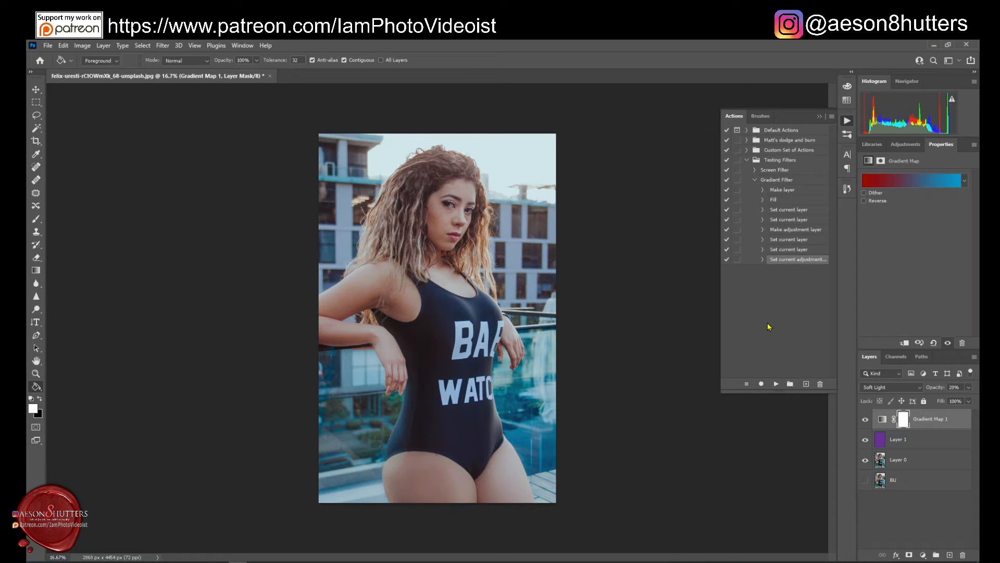
Toggle the visibility of the gradient map and purple layers to compare the photo with and without each effect.
{"action": "left_click", "coordinate": [866, 420]}
{"action": "left_click", "coordinate": [865, 420]}
{"action": "left_click", "coordinate": [865, 439]}
{"action": "left_click", "coordinate": [865, 440]}
{"action": "left_click", "coordinate": [865, 420]}
{"action": "left_click", "coordinate": [865, 420]}
{"action": "left_click", "coordinate": [865, 439]}
{"action": "left_click", "coordinate": [865, 421]}
{"action": "left_click", "coordinate": [865, 439]}
{"action": "left_click", "coordinate": [866, 420]}
Collapse the Gradient Filter action's recorded steps and delete the Gradient Map 1 and Layer 1 layers.
{"action": "left_click", "coordinate": [754, 180]}
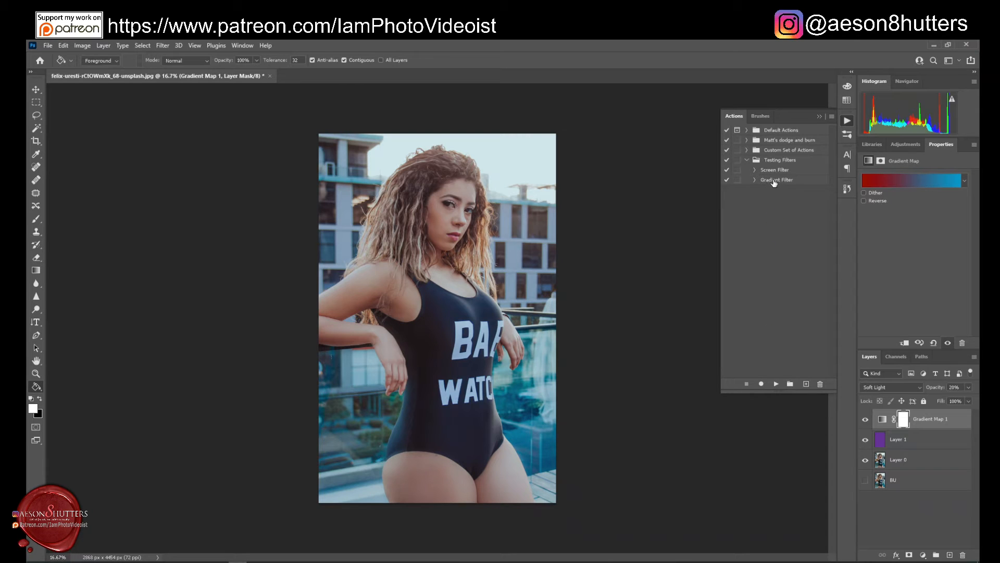
{"action": "left_click", "coordinate": [930, 442], "text": "shift"}
{"action": "left_click_drag", "start_coordinate": [930, 441], "coordinate": [963, 556]}
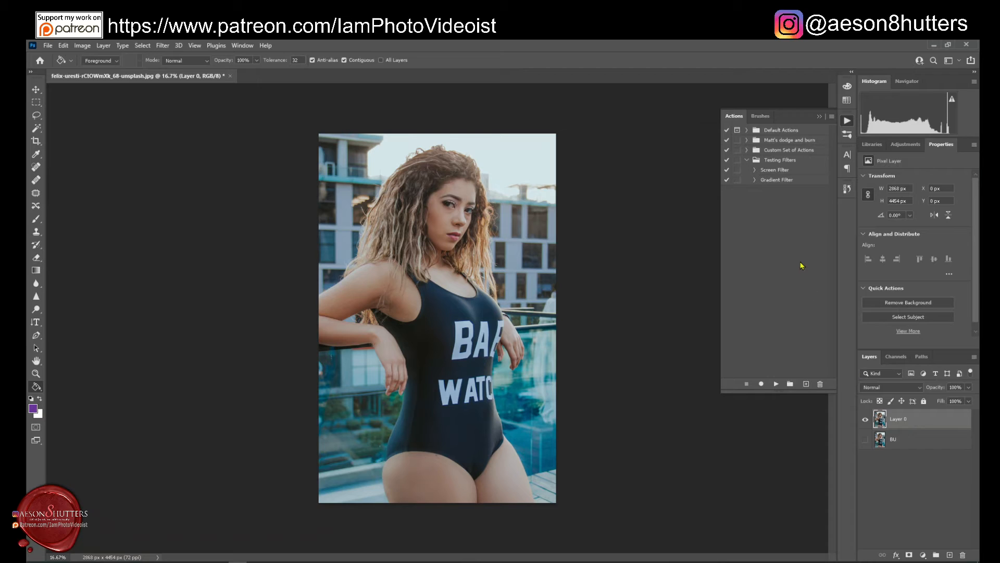
Play the Gradient Filter action on Layer 0 to test it.
{"action": "left_click", "coordinate": [774, 172]}
{"action": "left_click", "coordinate": [789, 182]}
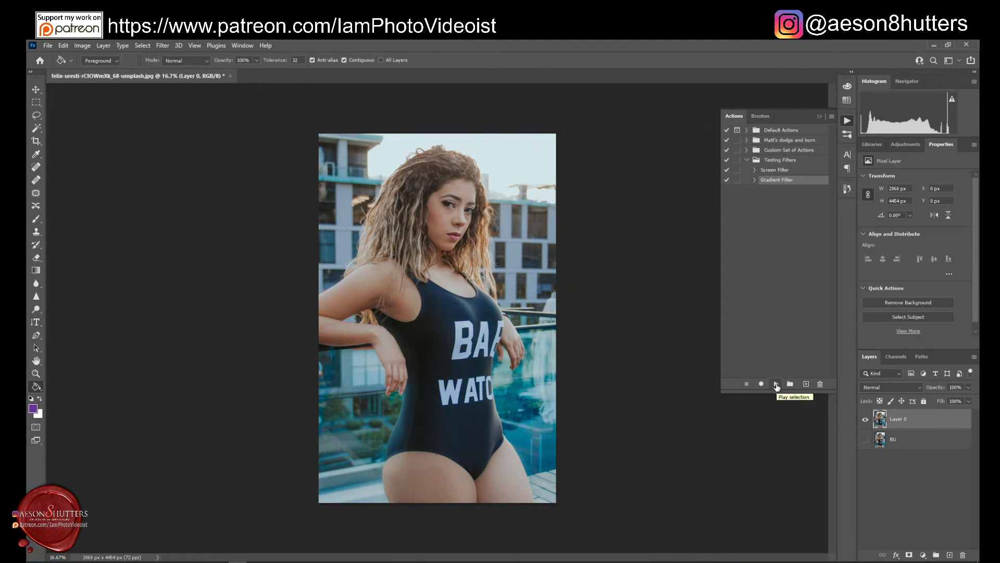
{"action": "left_click", "coordinate": [776, 385]}
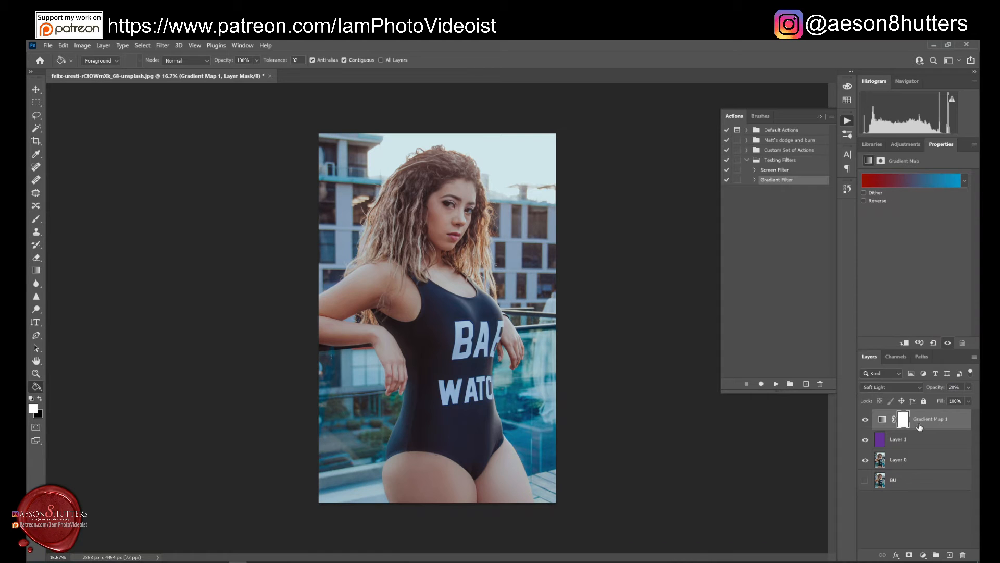
Inspect the color stops of the gradient map made by the action, close the editor without changes and select Layer 0.
{"action": "left_click", "coordinate": [914, 181]}
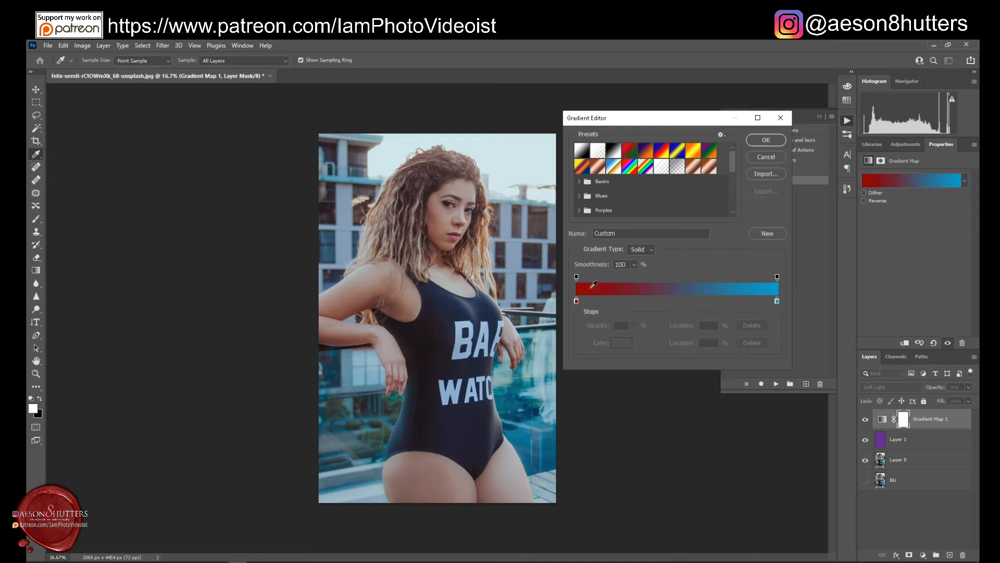
{"action": "left_click", "coordinate": [577, 302]}
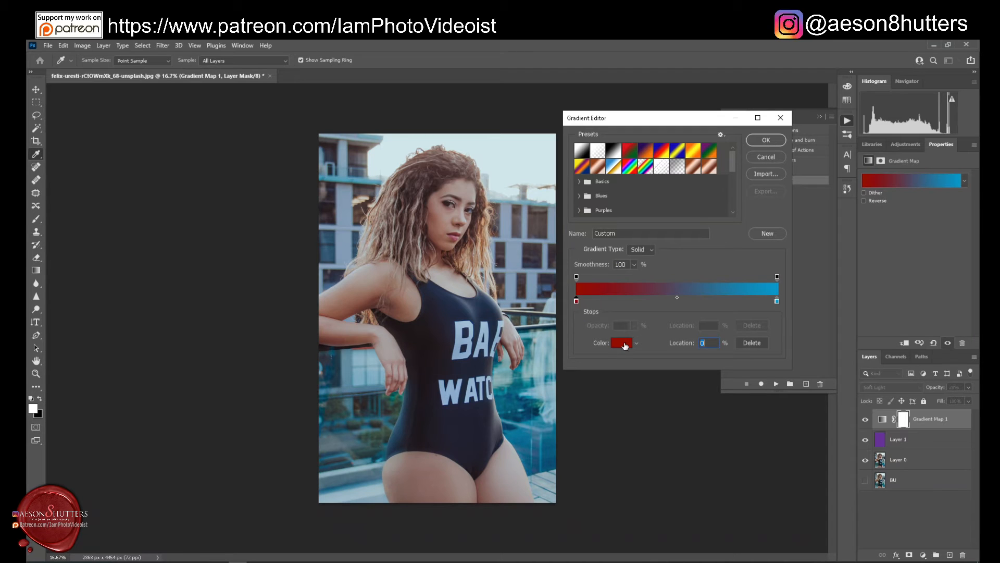
{"action": "left_click", "coordinate": [776, 159]}
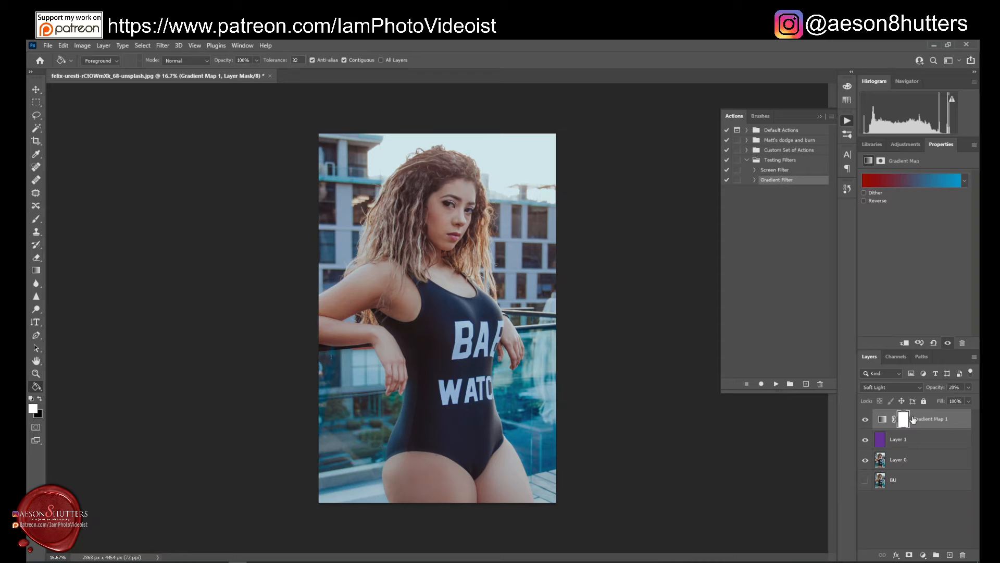
{"action": "left_click", "coordinate": [904, 463]}
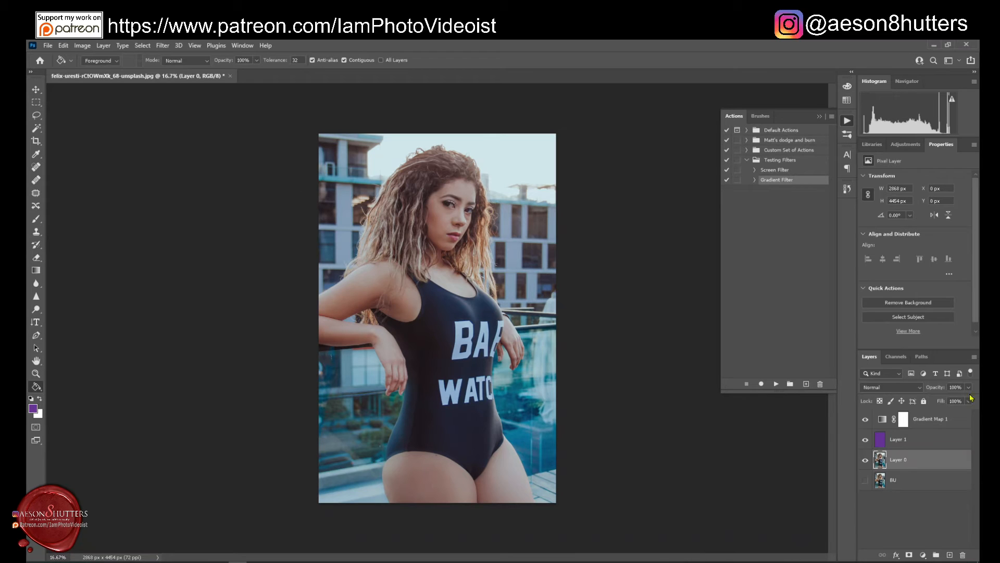
Delete the purple Layer 1 and Gradient Map 1 layers produced by the test playback.
{"action": "left_click", "coordinate": [927, 442]}
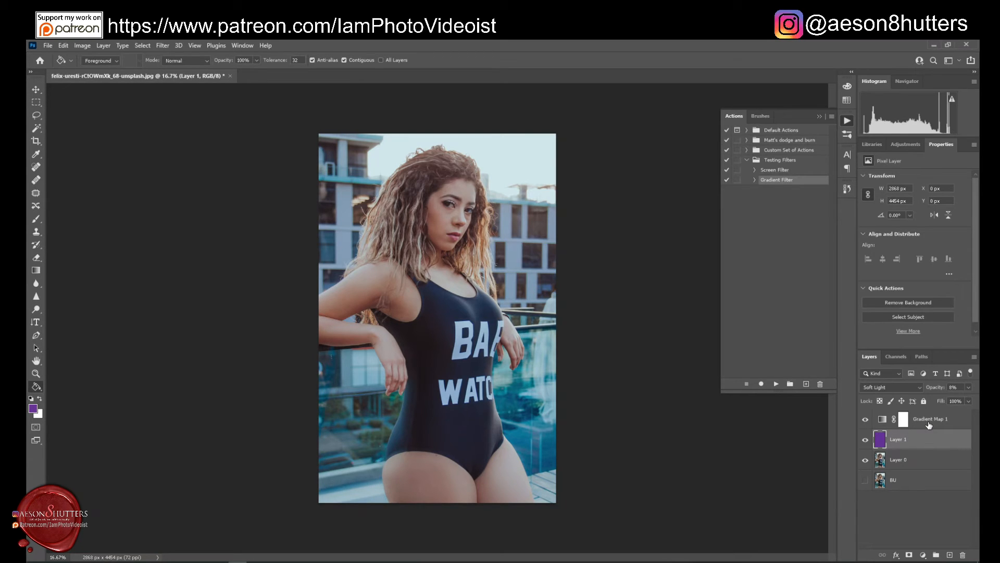
{"action": "left_click", "coordinate": [929, 421], "text": "shift"}
{"action": "left_click", "coordinate": [962, 555]}
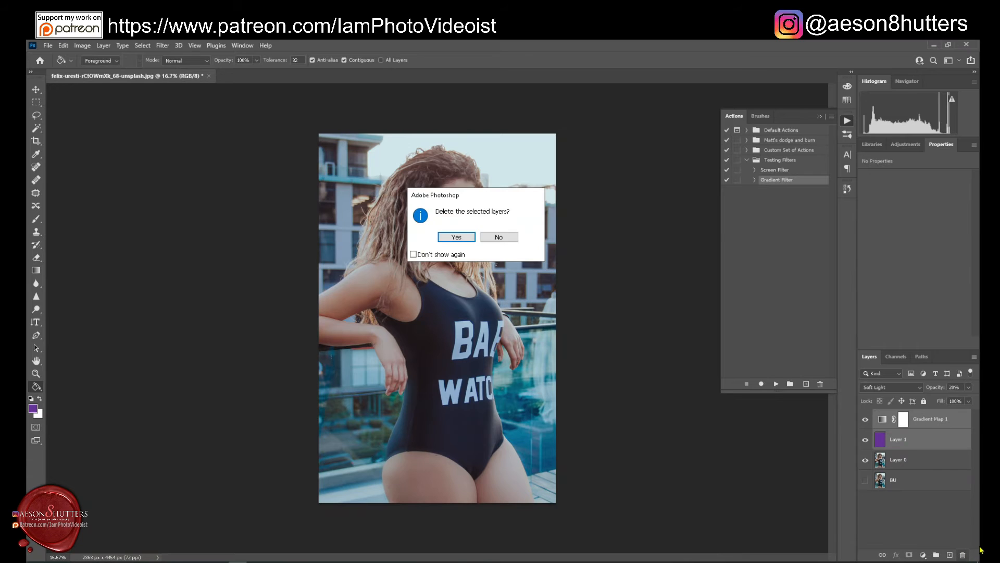
{"action": "left_click", "coordinate": [458, 237]}
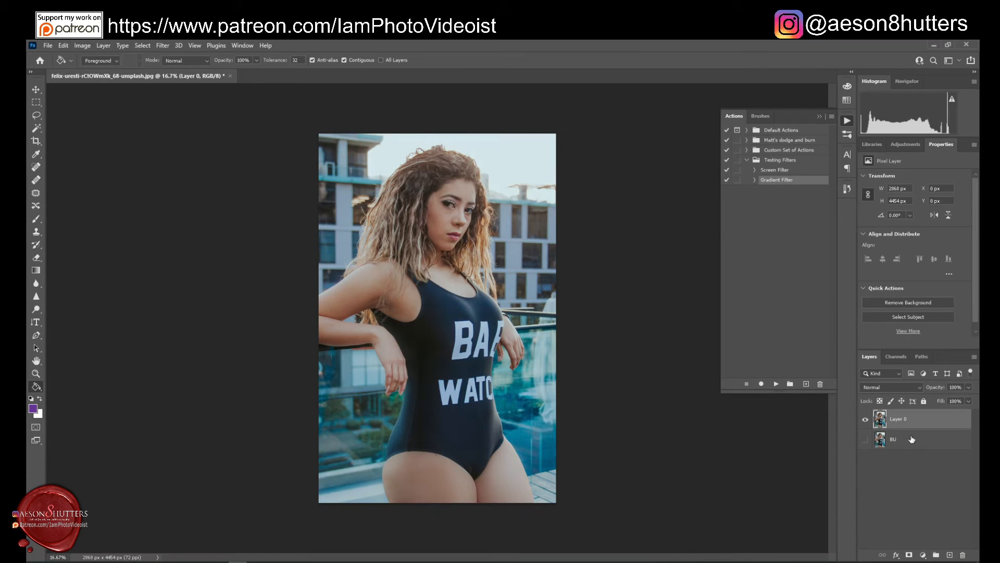
Compare the BU backup layer with Layer 0 by switching their visibility, leaving only Layer 0 shown and selected.
{"action": "left_click", "coordinate": [912, 440]}
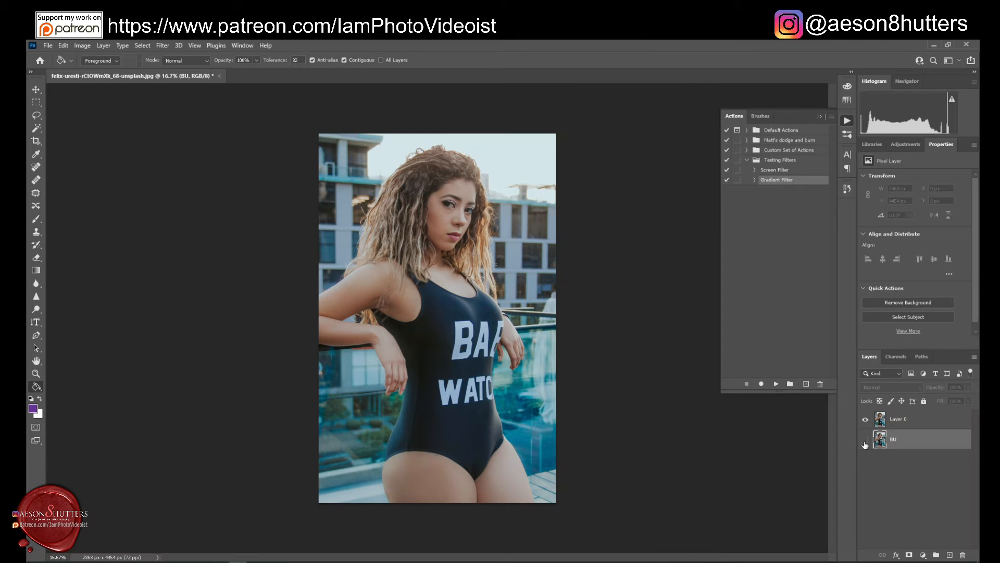
{"action": "left_click", "coordinate": [866, 421]}
{"action": "left_click", "coordinate": [865, 439]}
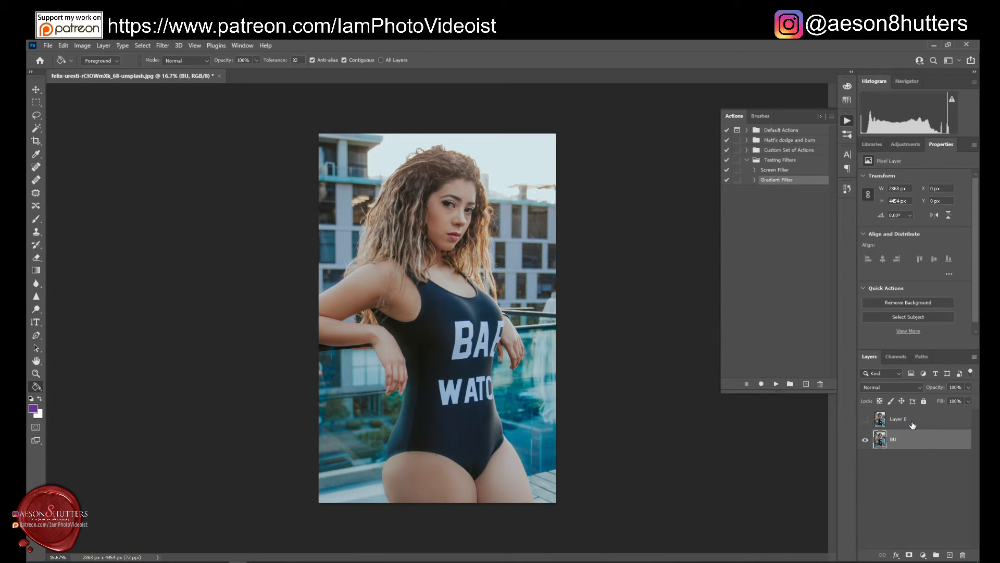
{"action": "left_click", "coordinate": [880, 420]}
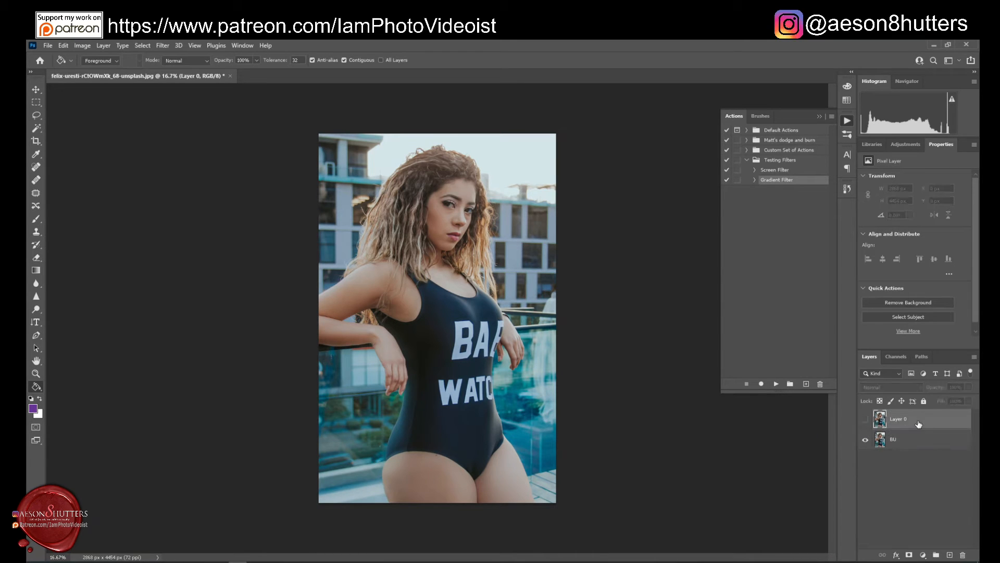
{"action": "left_click", "coordinate": [865, 439]}
{"action": "left_click", "coordinate": [865, 420]}
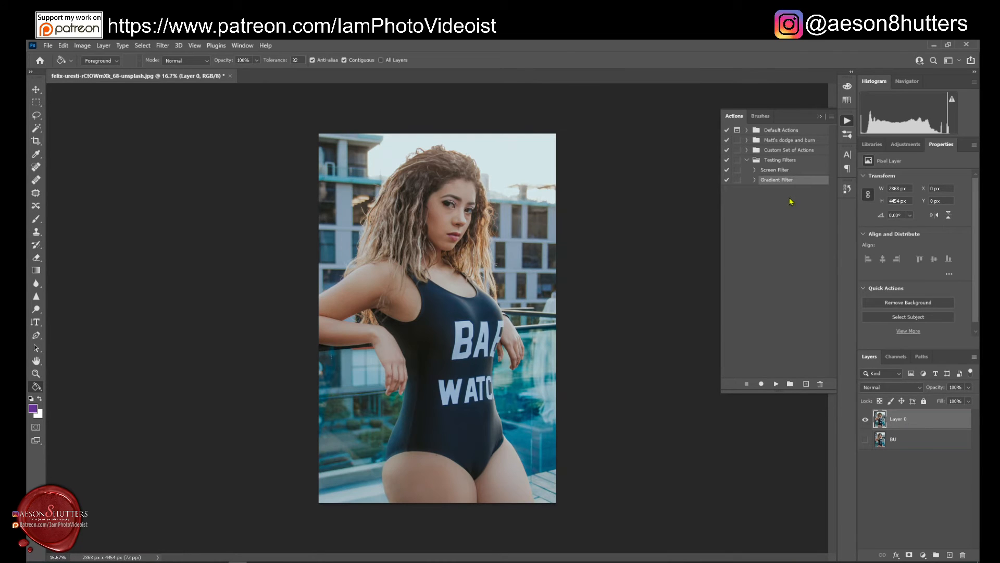
Create a new action named Color Grade Raw in the Testing Filters set and start recording it.
{"action": "left_click", "coordinate": [776, 162]}
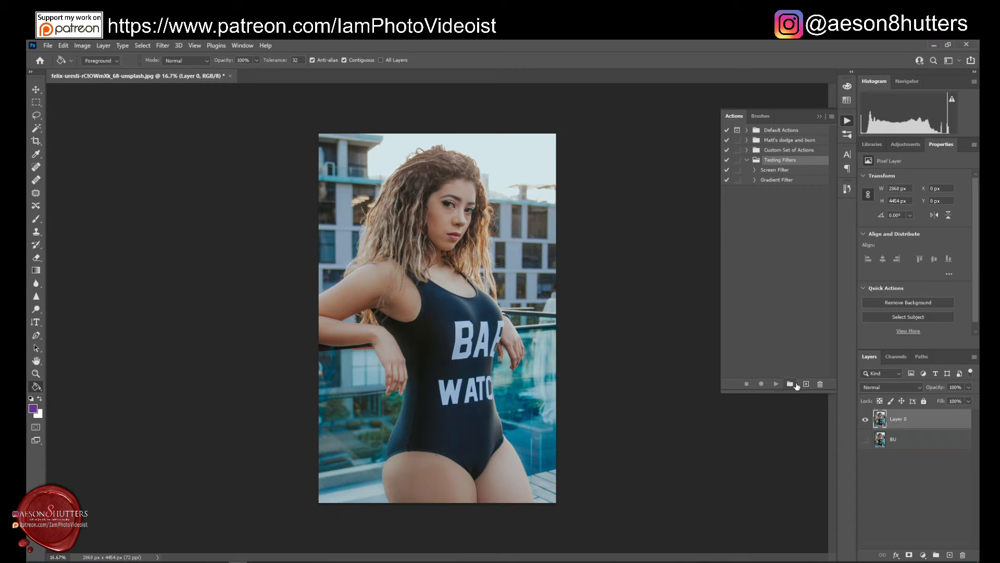
{"action": "left_click", "coordinate": [806, 385]}
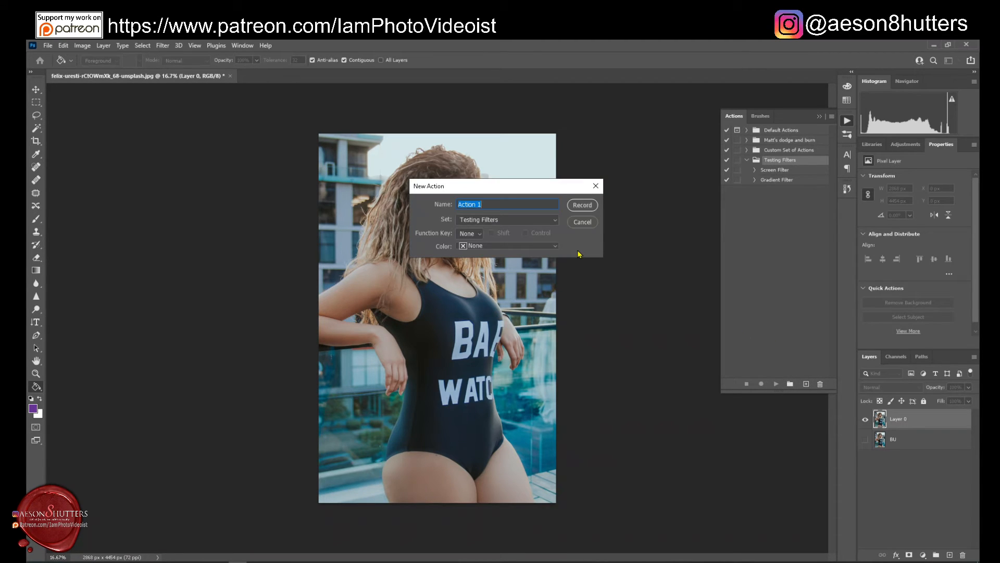
{"action": "type", "text": "Color Grade Raw"}
{"action": "left_click", "coordinate": [582, 205]}
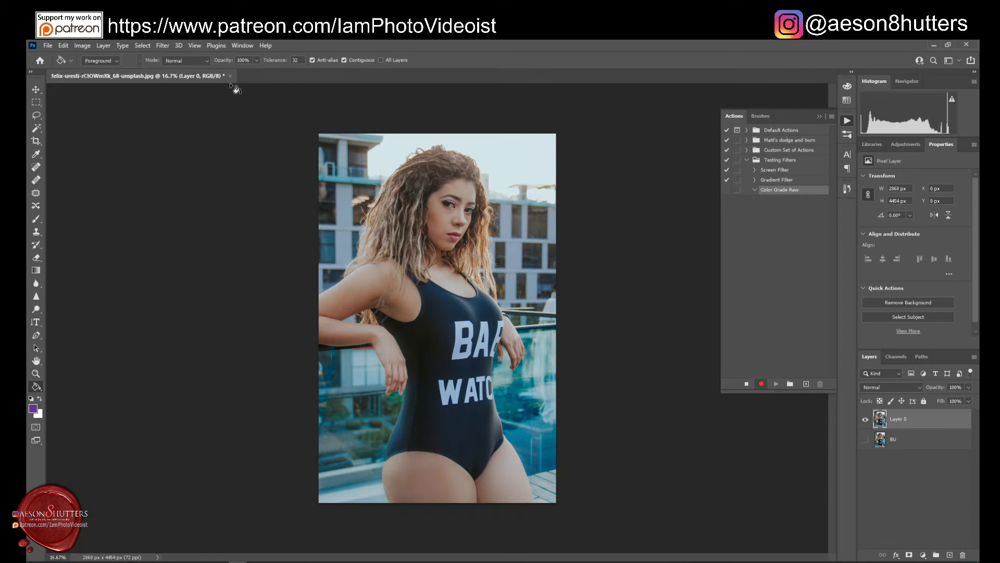
Open Layer 0 in the Camera Raw Filter and set Temperature to -21 and Tint to +23.
{"action": "left_click", "coordinate": [162, 46]}
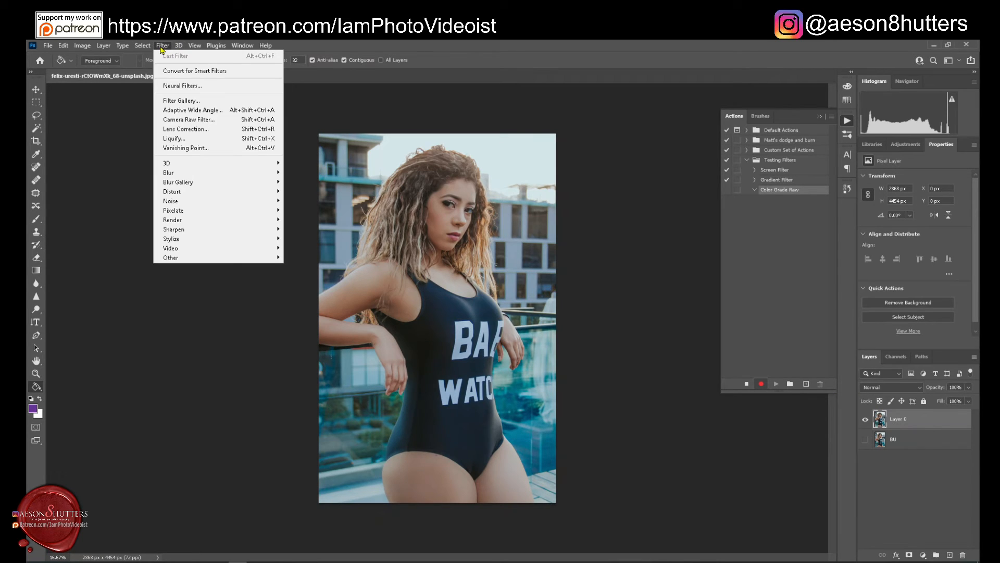
{"action": "left_click", "coordinate": [187, 123]}
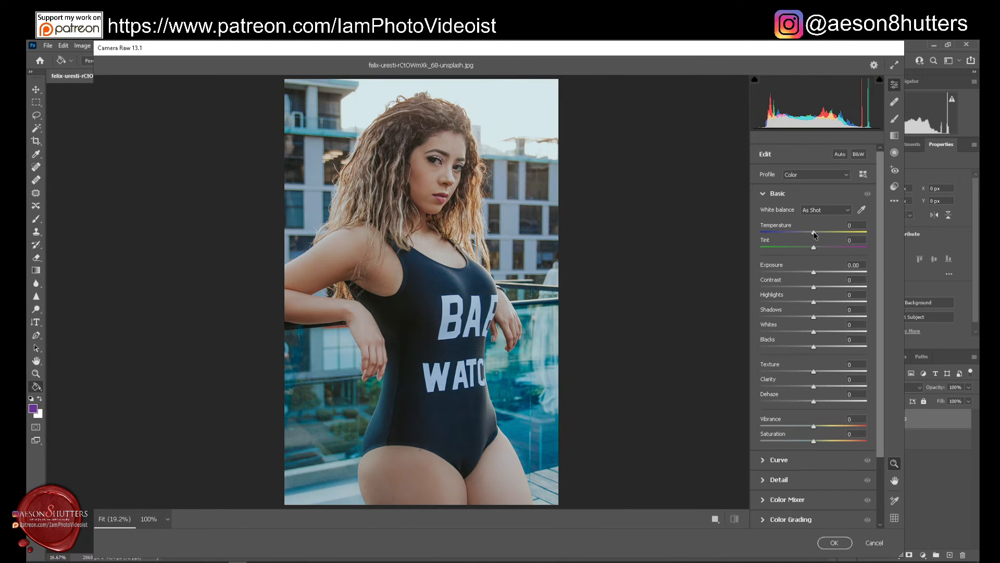
{"action": "mouse_move", "coordinate": [814, 234]}
{"action": "left_mouse_down"}
{"action": "mouse_move", "coordinate": [803, 233]}
{"action": "mouse_move", "coordinate": [826, 251]}
{"action": "left_mouse_up"}
Set Vibrance to +40, Exposure to +0.25, Shadows to -9 and Blacks to -21 in the basic adjustments.
{"action": "left_click", "coordinate": [846, 419]}
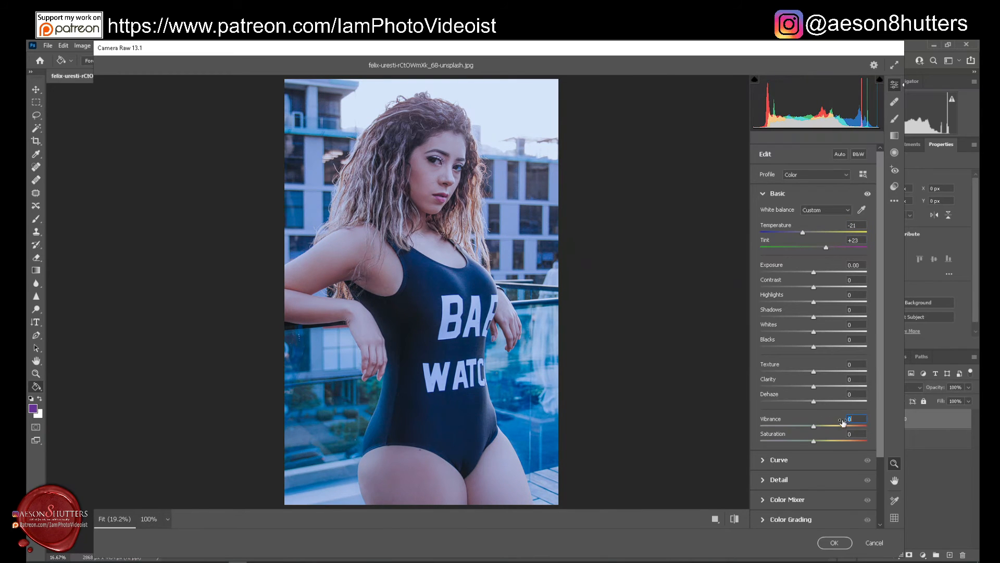
{"action": "type", "text": "40"}
{"action": "key", "text": "Return"}
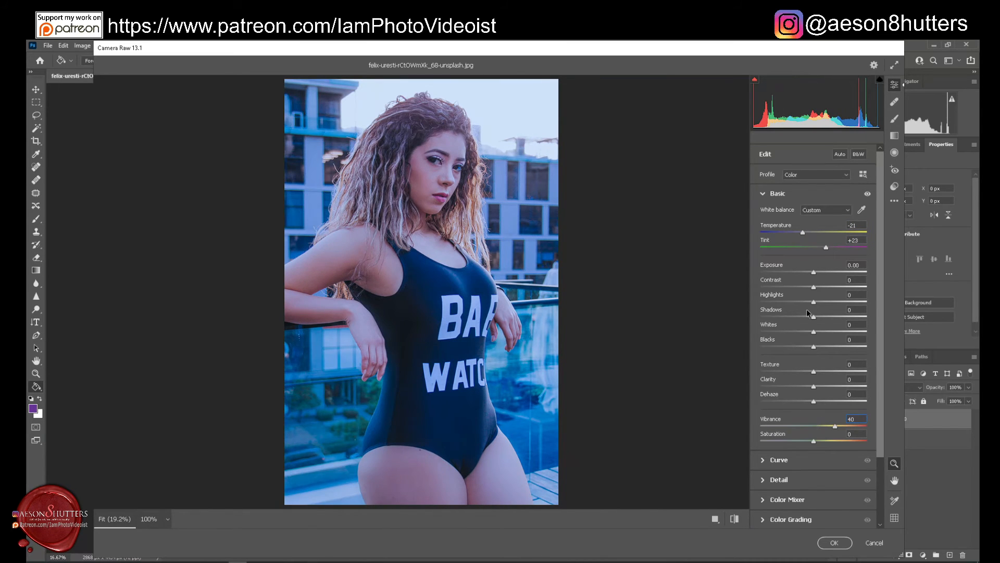
{"action": "left_click_drag", "start_coordinate": [814, 273], "coordinate": [816, 273]}
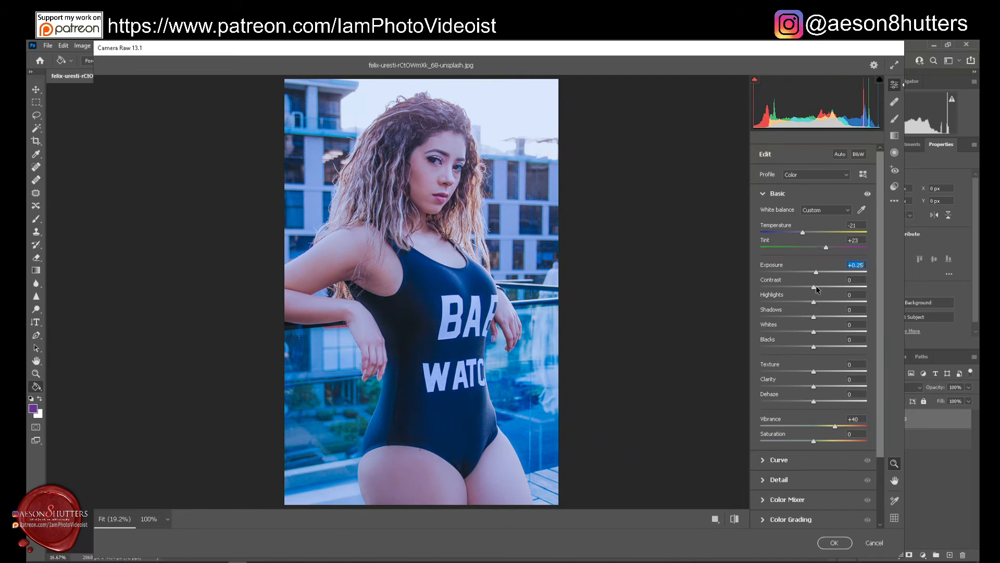
{"action": "left_click_drag", "start_coordinate": [815, 319], "coordinate": [802, 351]}
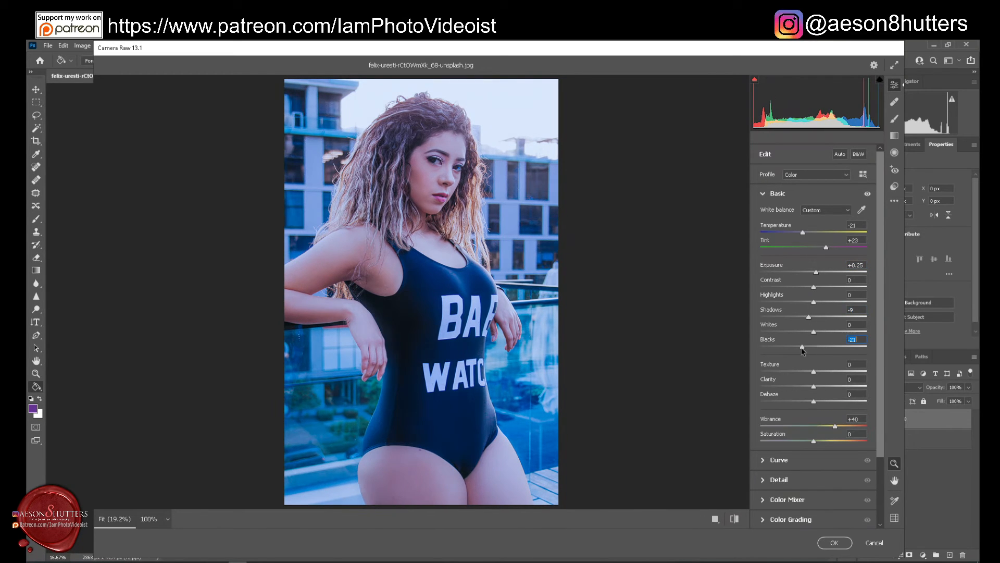
Set the calibration's Blue Primary Hue to -54 and Saturation to -7.
{"action": "left_click", "coordinate": [764, 195]}
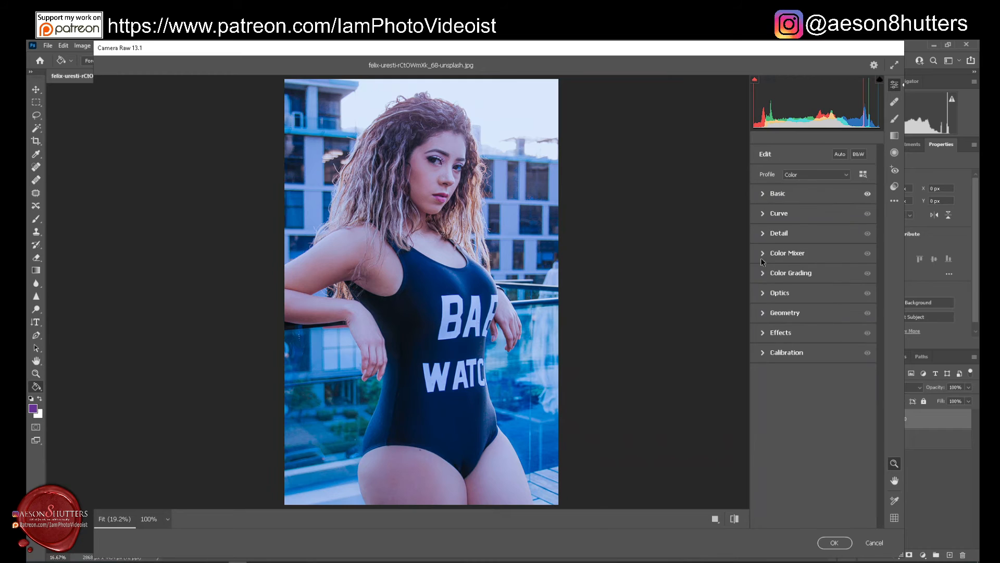
{"action": "left_click", "coordinate": [765, 356]}
{"action": "mouse_move", "coordinate": [813, 504]}
{"action": "left_mouse_down"}
{"action": "mouse_move", "coordinate": [785, 508]}
{"action": "mouse_move", "coordinate": [811, 521]}
{"action": "left_mouse_up"}
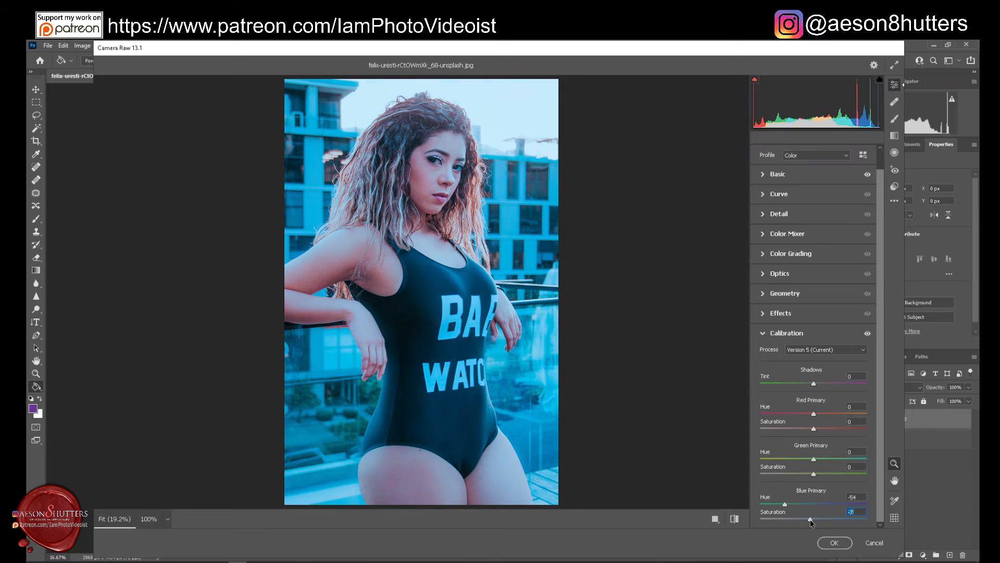
Set the calibration's Green Primary Hue -55 and Saturation -9, Red Primary Hue +29 and Saturation +37, and Shadows Tint +25.
{"action": "mouse_move", "coordinate": [813, 459]}
{"action": "left_mouse_down"}
{"action": "mouse_move", "coordinate": [784, 461]}
{"action": "mouse_move", "coordinate": [829, 473]}
{"action": "mouse_move", "coordinate": [797, 474]}
{"action": "mouse_move", "coordinate": [809, 474]}
{"action": "left_mouse_up"}
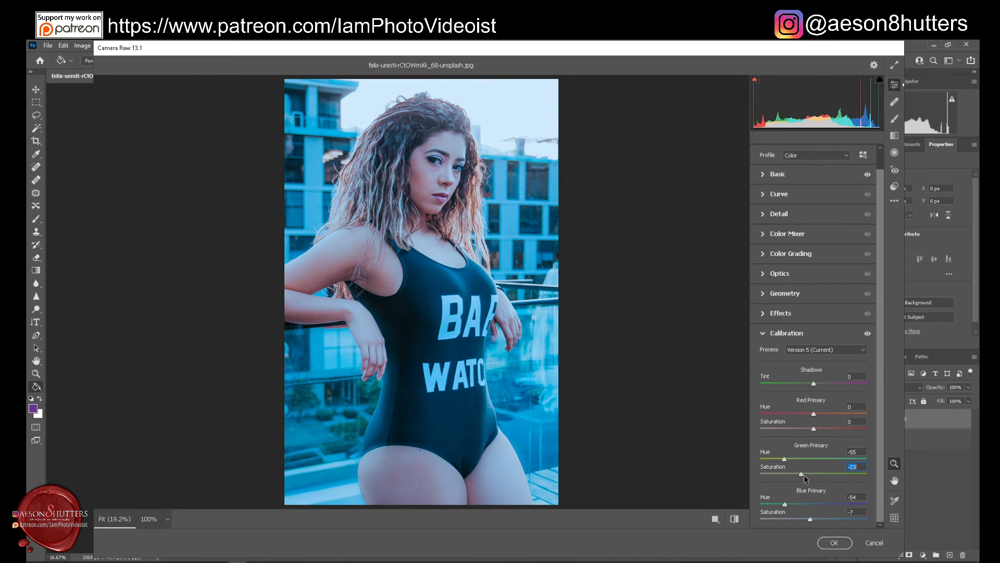
{"action": "left_click_drag", "start_coordinate": [814, 414], "coordinate": [834, 429]}
{"action": "left_click_drag", "start_coordinate": [815, 383], "coordinate": [826, 385]}
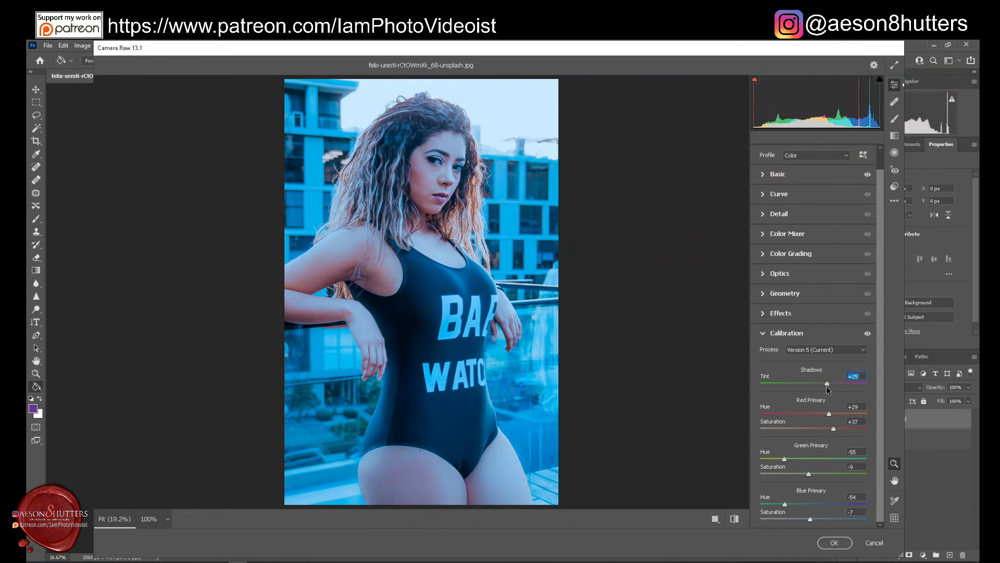
In the Color Mixer, set Hue for Reds -26, Oranges +24, Yellows +8, Greens -9, Purples +16 and Magentas -20.
{"action": "left_click", "coordinate": [762, 235]}
{"action": "left_click_drag", "start_coordinate": [814, 223], "coordinate": [809, 268]}
{"action": "mouse_move", "coordinate": [814, 313]}
{"action": "left_mouse_down"}
{"action": "mouse_move", "coordinate": [833, 312]}
{"action": "mouse_move", "coordinate": [803, 327]}
{"action": "left_mouse_up"}
Set the Color Mixer's Saturation for Reds +20, Oranges +28, Blues -31, Purples +18 and Magentas -7.
{"action": "left_click_drag", "start_coordinate": [814, 361], "coordinate": [829, 380]}
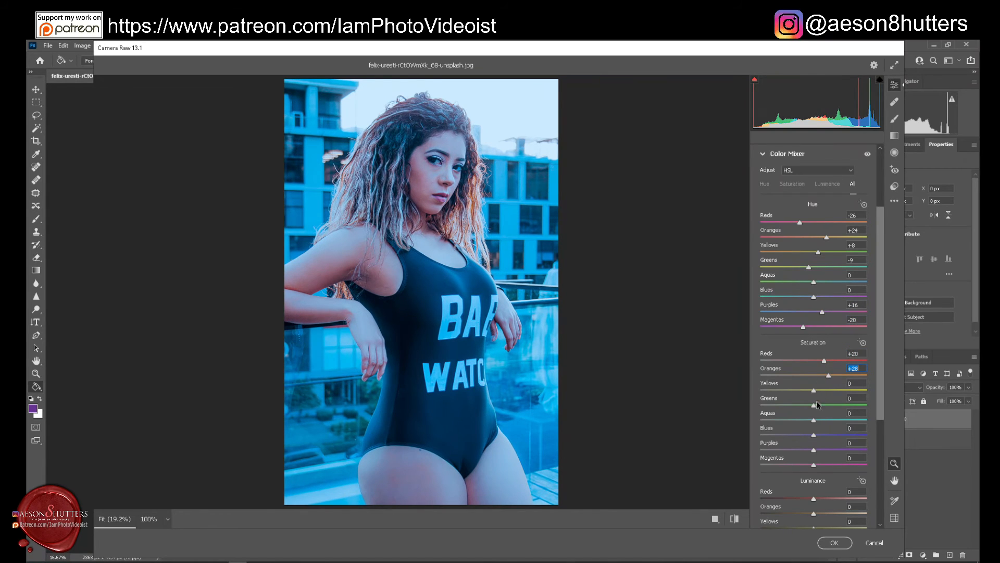
{"action": "left_click_drag", "start_coordinate": [814, 435], "coordinate": [797, 436]}
{"action": "left_click", "coordinate": [816, 451]}
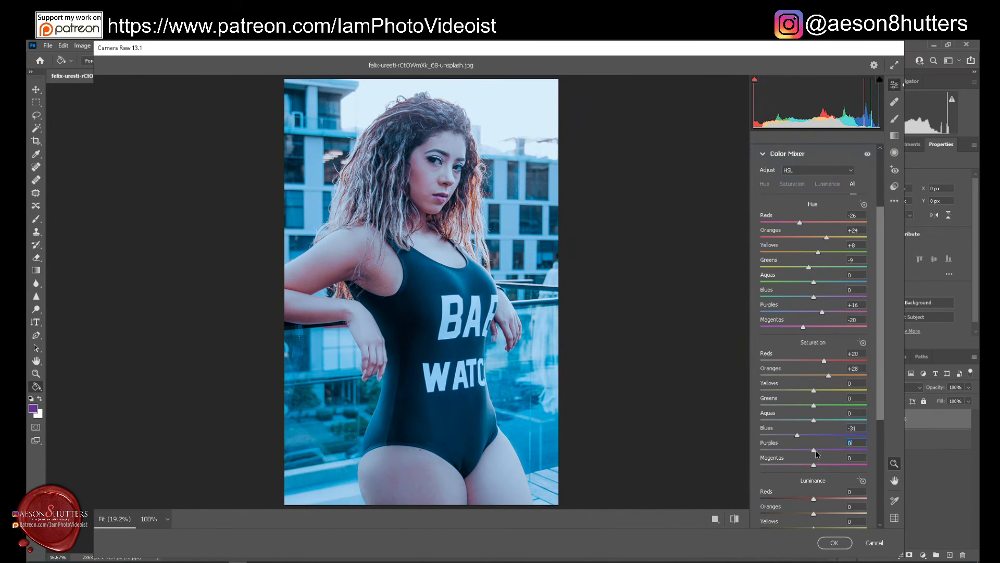
{"action": "left_click_drag", "start_coordinate": [815, 467], "coordinate": [810, 467]}
Set the Color Mixer's Luminance for Reds -34, Oranges -29, Purples -17 and Magentas -28.
{"action": "scroll", "coordinate": [882, 445], "scroll_direction": "down", "scroll_amount": 5}
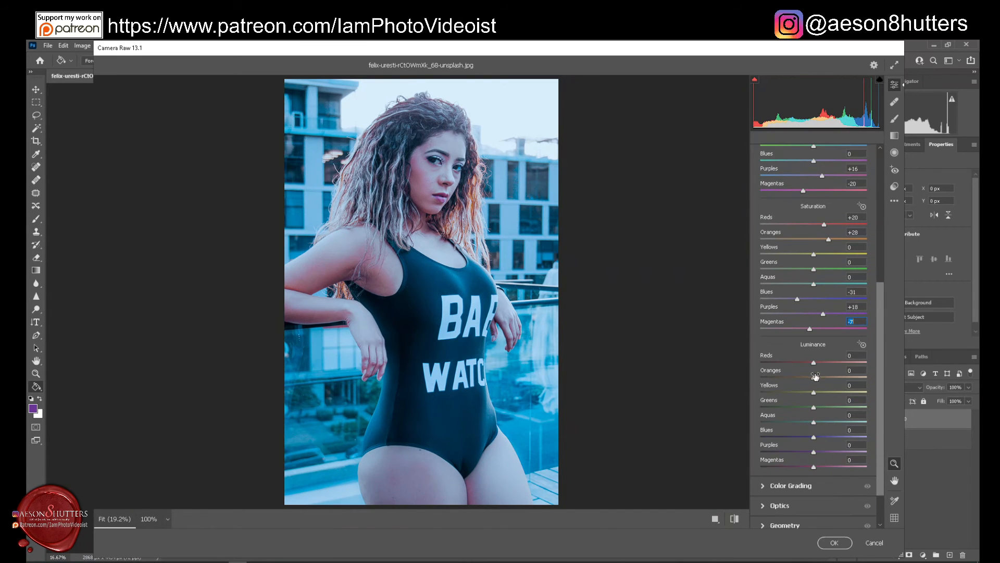
{"action": "left_click_drag", "start_coordinate": [815, 376], "coordinate": [795, 364]}
{"action": "left_click_drag", "start_coordinate": [814, 452], "coordinate": [799, 469]}
Color-grade the midtones toward orange and the shadows toward pink at about hue 324, saturation 19, adjust Blending and Balance, and apply the filter.
{"action": "scroll", "coordinate": [799, 437], "scroll_direction": "down", "scroll_amount": 2}
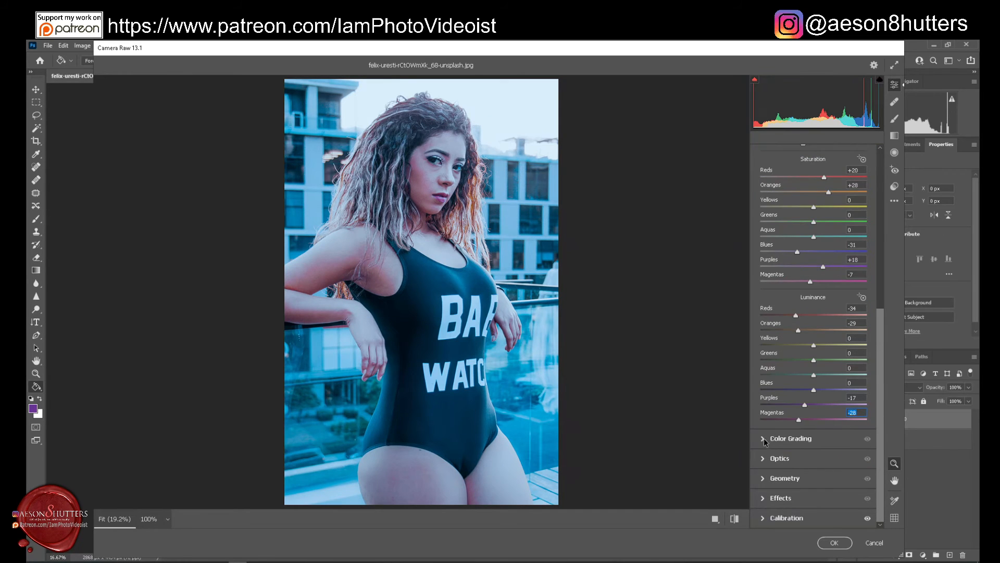
{"action": "left_click", "coordinate": [765, 439]}
{"action": "left_click_drag", "start_coordinate": [812, 351], "coordinate": [819, 336]}
{"action": "left_click_drag", "start_coordinate": [781, 421], "coordinate": [787, 433]}
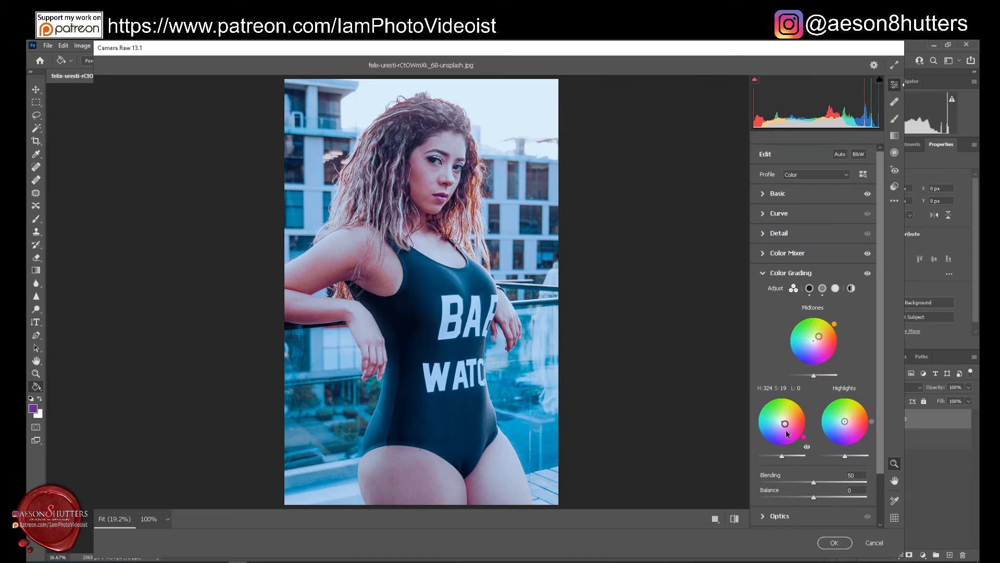
{"action": "mouse_move", "coordinate": [814, 485]}
{"action": "left_mouse_down"}
{"action": "mouse_move", "coordinate": [797, 485]}
{"action": "mouse_move", "coordinate": [832, 489]}
{"action": "mouse_move", "coordinate": [794, 496]}
{"action": "mouse_move", "coordinate": [804, 498]}
{"action": "left_mouse_up"}
{"action": "left_click", "coordinate": [834, 543]}
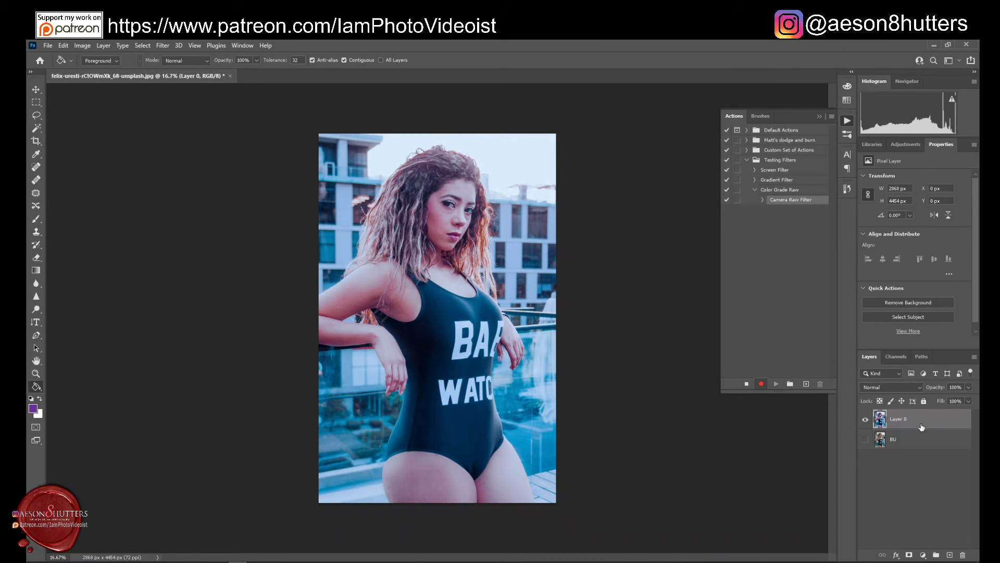
Add a new layer above Layer 0 and fill it with purple 663399 using the Paint Bucket tool.
{"action": "left_click", "coordinate": [950, 555]}
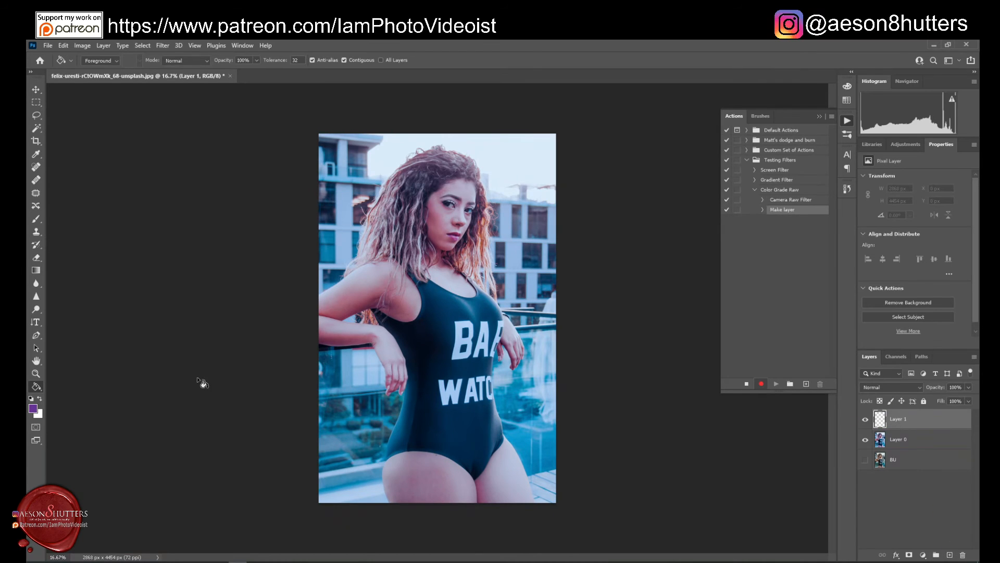
{"action": "right_click", "coordinate": [35, 389]}
{"action": "left_click", "coordinate": [77, 444]}
{"action": "left_click", "coordinate": [32, 409]}
{"action": "left_click", "coordinate": [626, 198]}
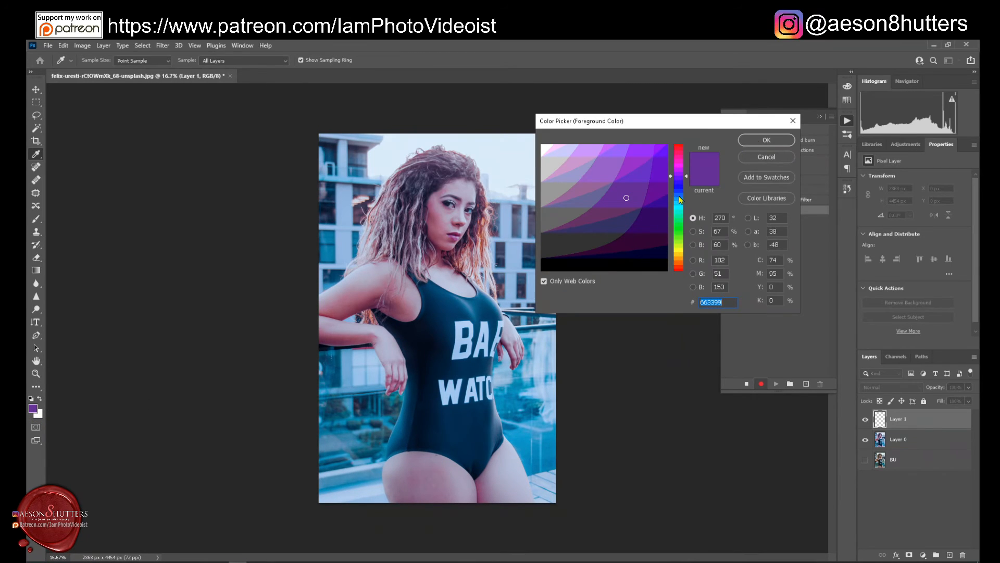
{"action": "left_click", "coordinate": [766, 140]}
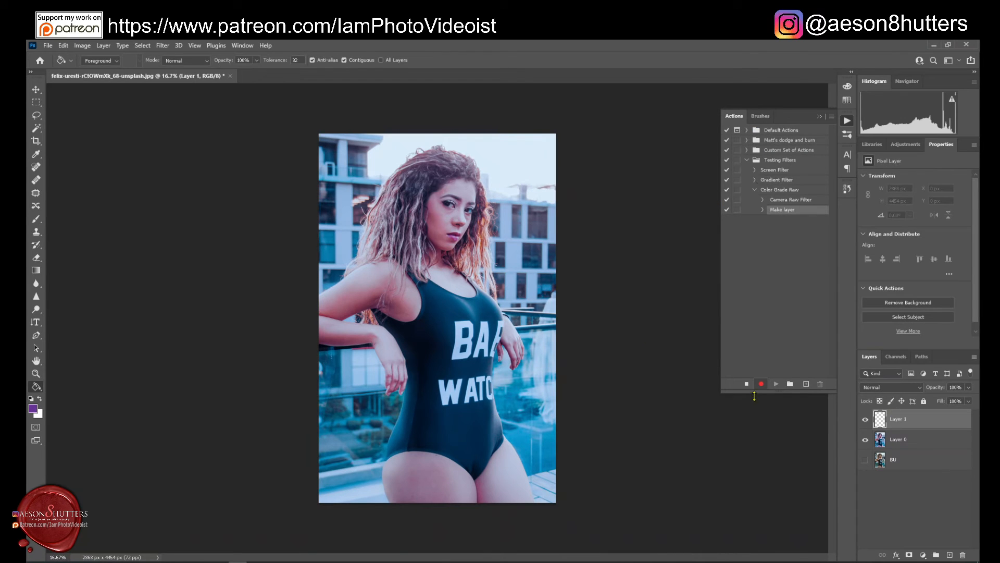
{"action": "left_click", "coordinate": [485, 328]}
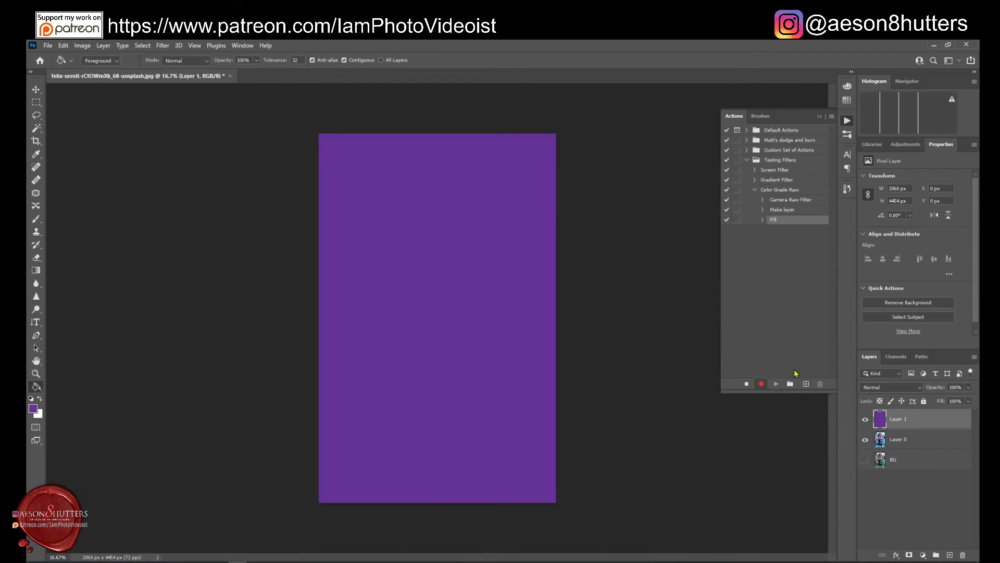
Change the purple fill layer's blend mode to Screen and reduce its opacity.
{"action": "left_click", "coordinate": [907, 390]}
{"action": "left_click", "coordinate": [908, 396]}
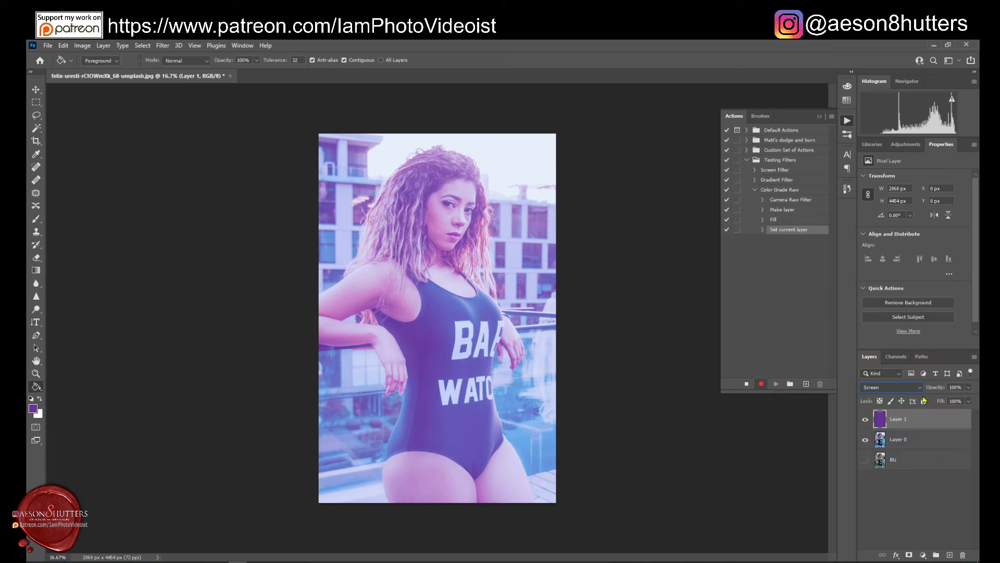
{"action": "left_click", "coordinate": [959, 386]}
{"action": "type", "text": "30"}
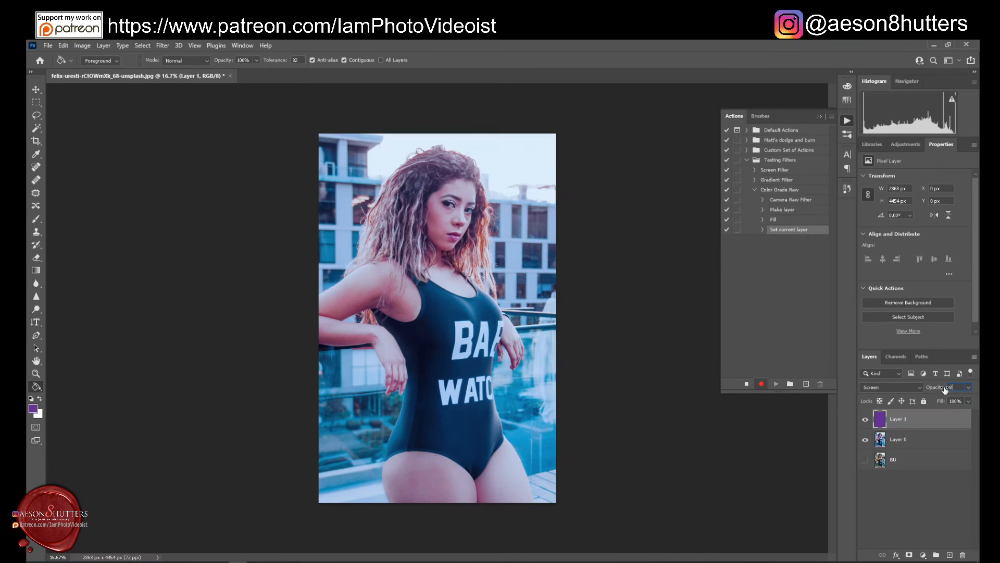
{"action": "key", "text": "Return"}
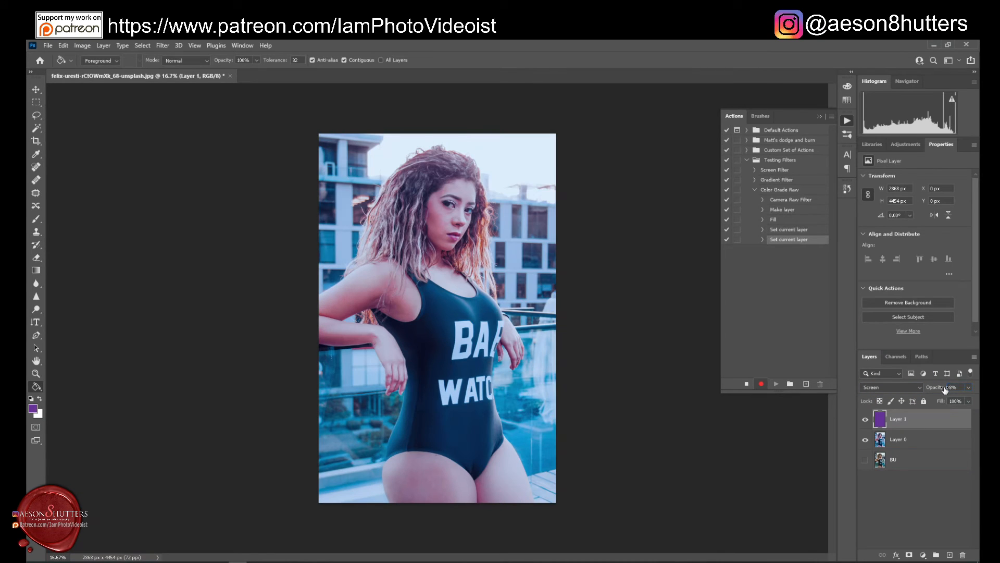
Add a Gradient Map adjustment layer with Soft Light blending and 20% opacity.
{"action": "left_click", "coordinate": [923, 555]}
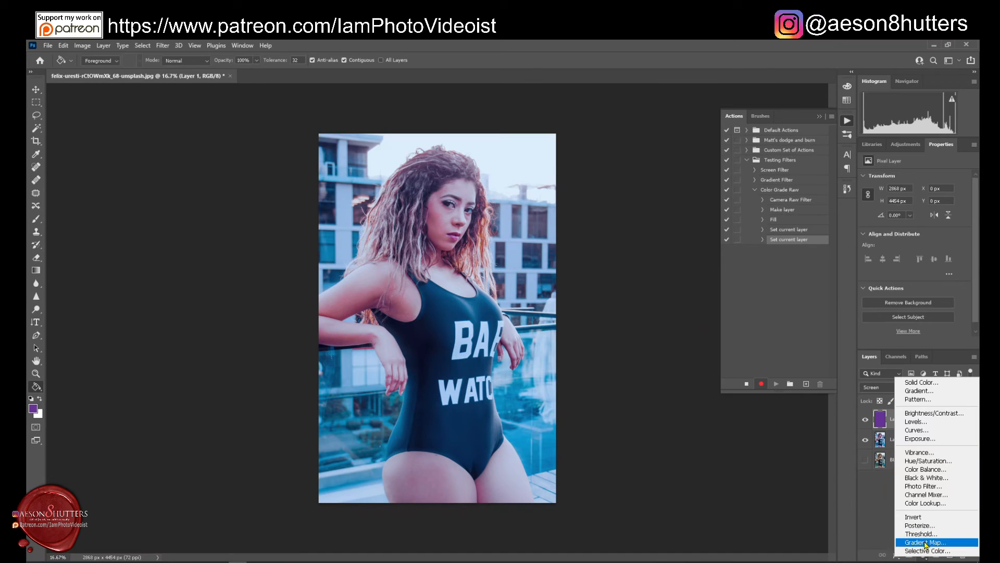
{"action": "left_click", "coordinate": [926, 543]}
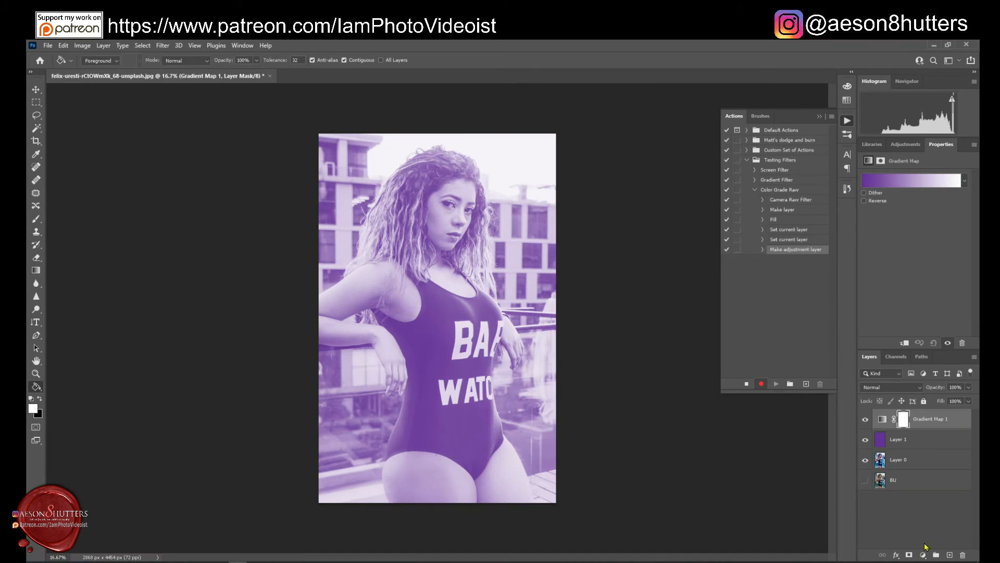
{"action": "left_click", "coordinate": [916, 387]}
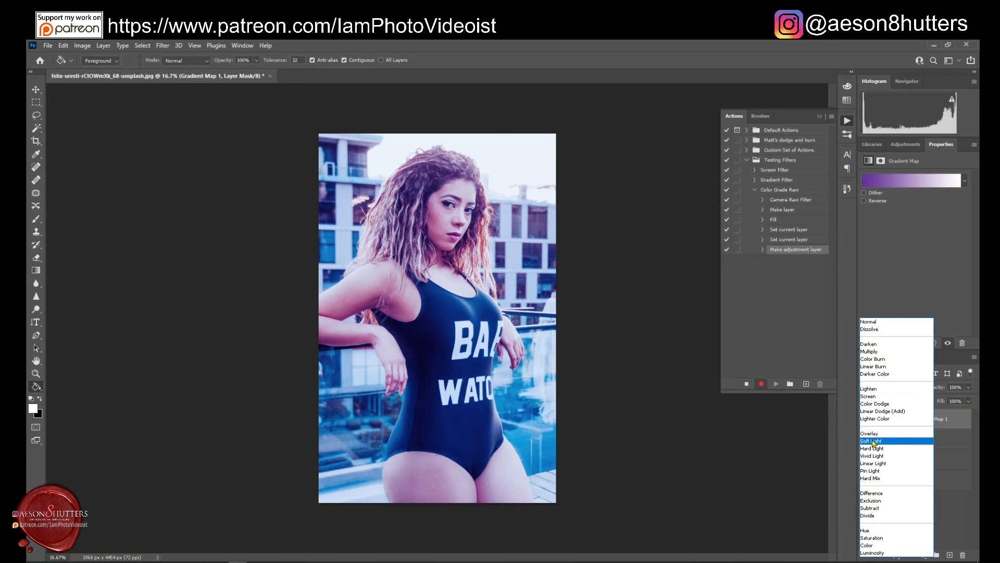
{"action": "left_click", "coordinate": [909, 441]}
{"action": "left_click", "coordinate": [960, 386]}
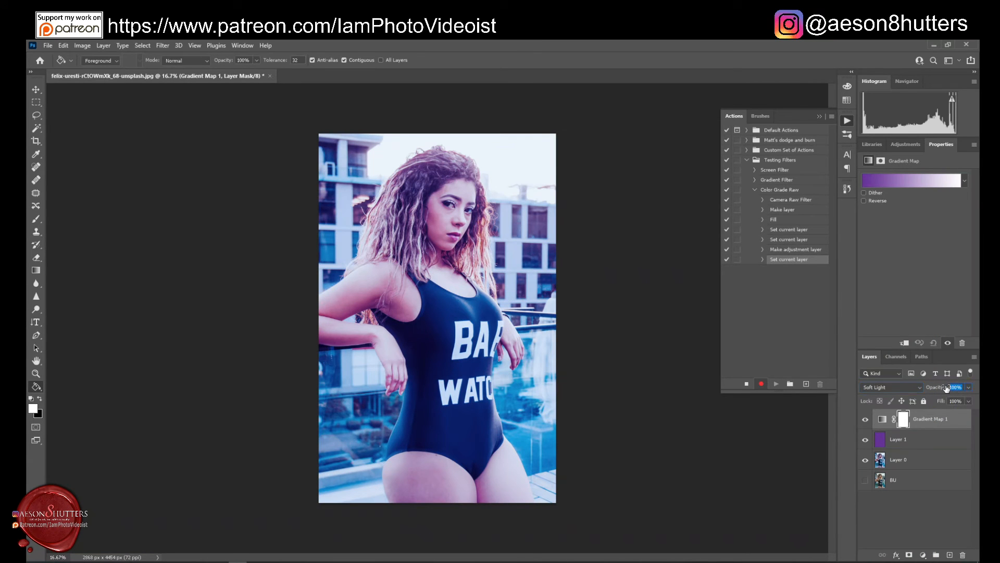
{"action": "type", "text": "20"}
{"action": "key", "text": "Return"}
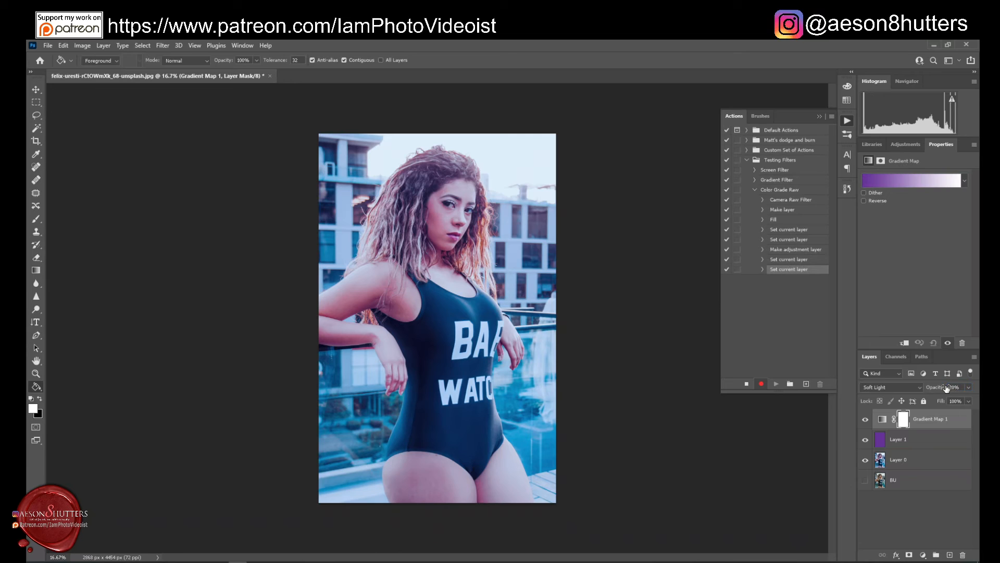
Change the gradient map's starting color stop from purple to brownish orange 996600.
{"action": "left_click", "coordinate": [900, 178]}
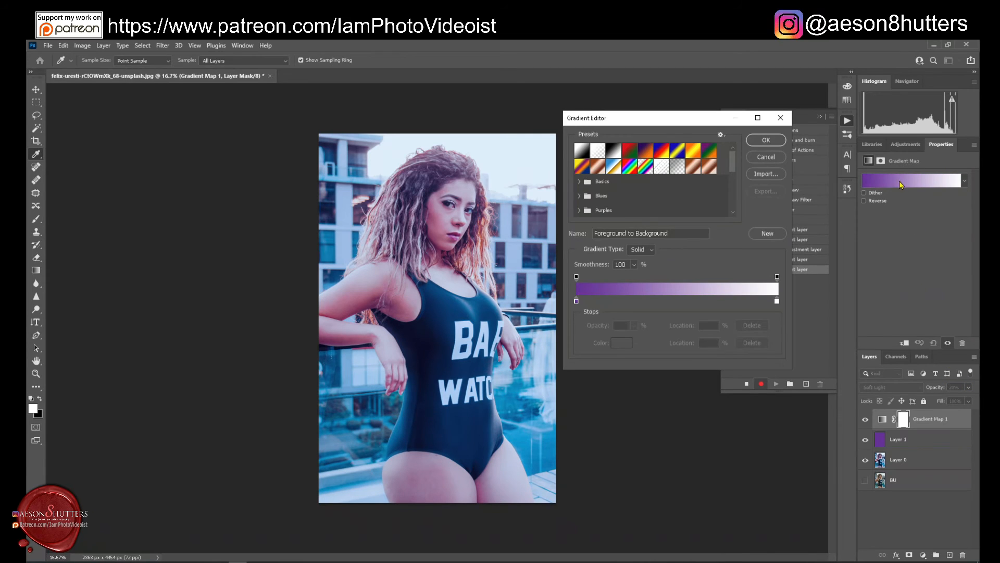
{"action": "left_click", "coordinate": [576, 302]}
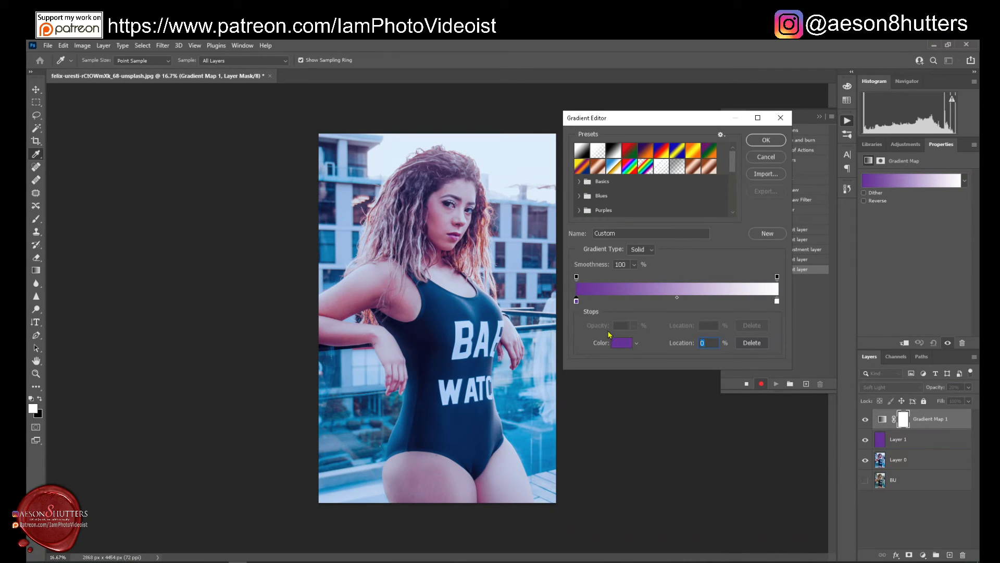
{"action": "left_click", "coordinate": [622, 342]}
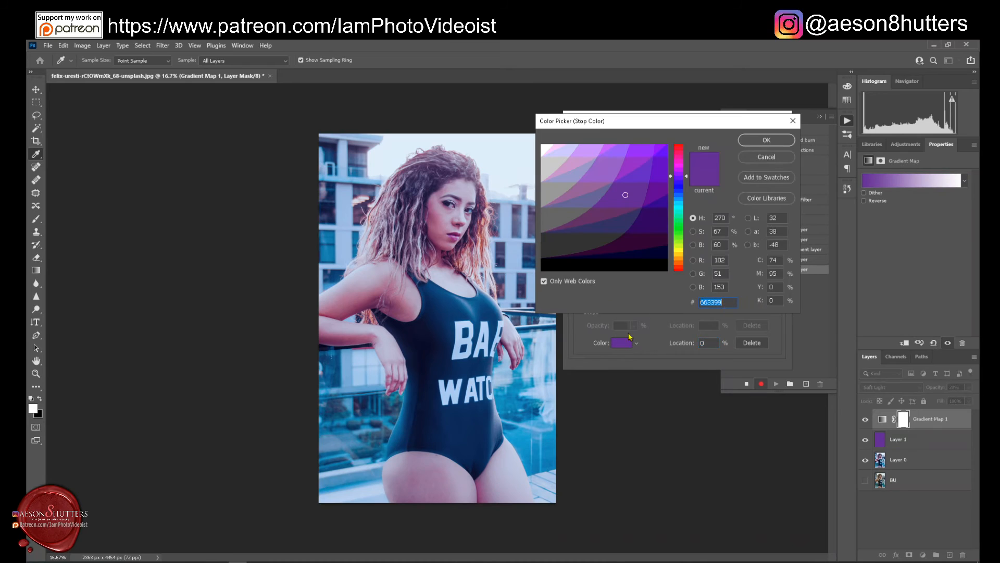
{"action": "left_click_drag", "start_coordinate": [676, 188], "coordinate": [677, 256]}
{"action": "left_click", "coordinate": [653, 205]}
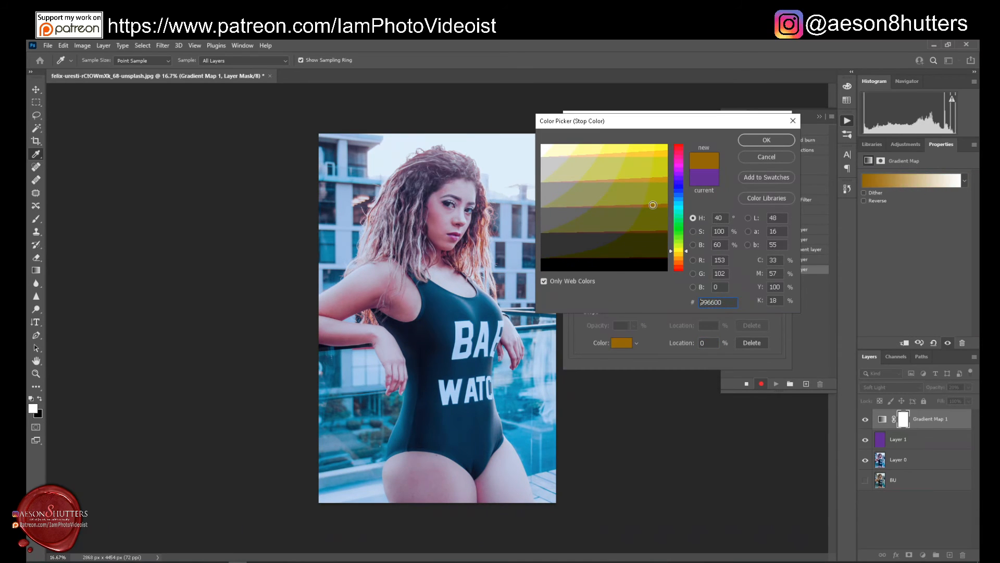
{"action": "left_click", "coordinate": [752, 140]}
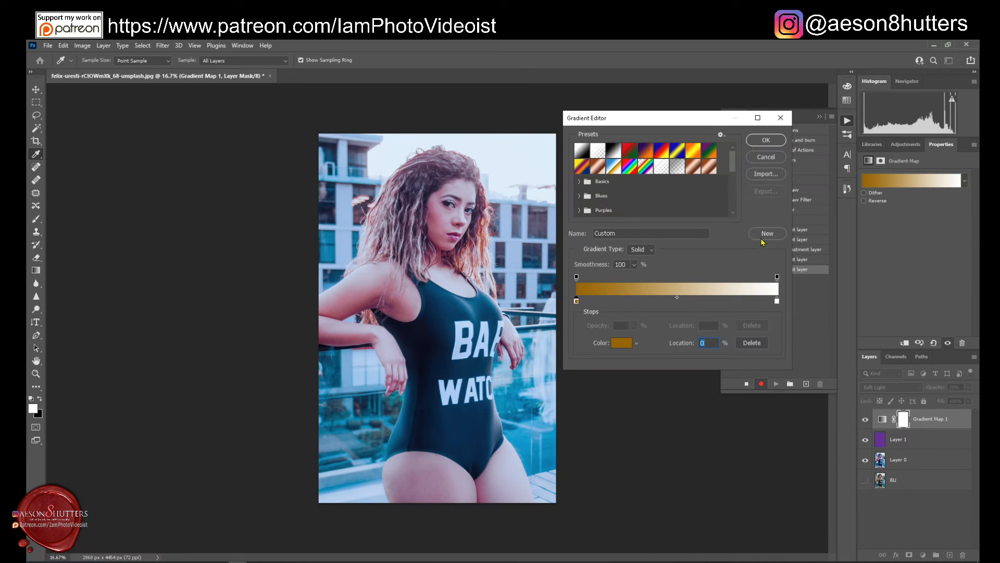
Change the gradient map's end color stop to magenta cc0099 and apply the edited gradient.
{"action": "left_click", "coordinate": [777, 301]}
{"action": "left_click", "coordinate": [625, 342]}
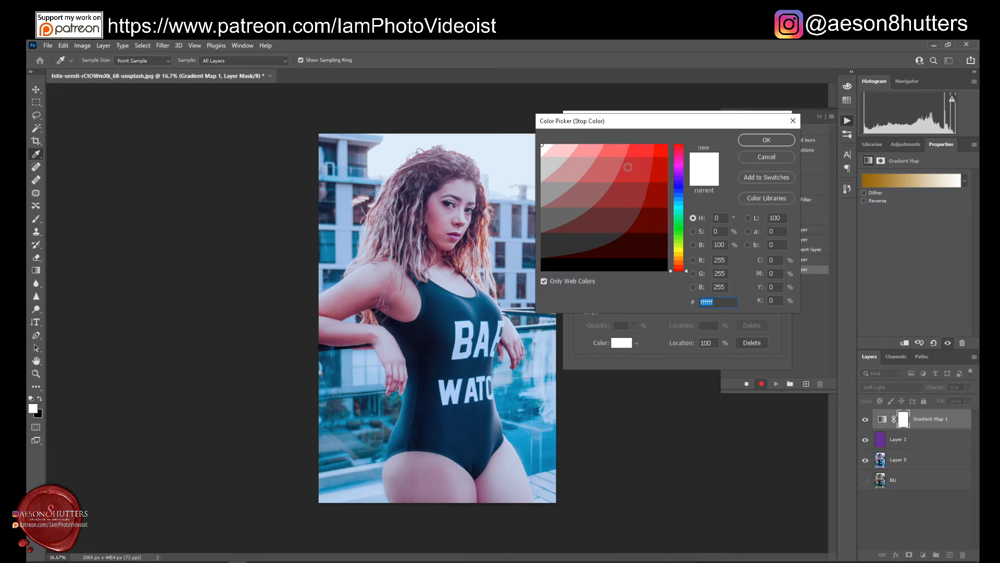
{"action": "left_click", "coordinate": [629, 167]}
{"action": "left_click_drag", "start_coordinate": [676, 174], "coordinate": [679, 166]}
{"action": "left_click", "coordinate": [678, 229]}
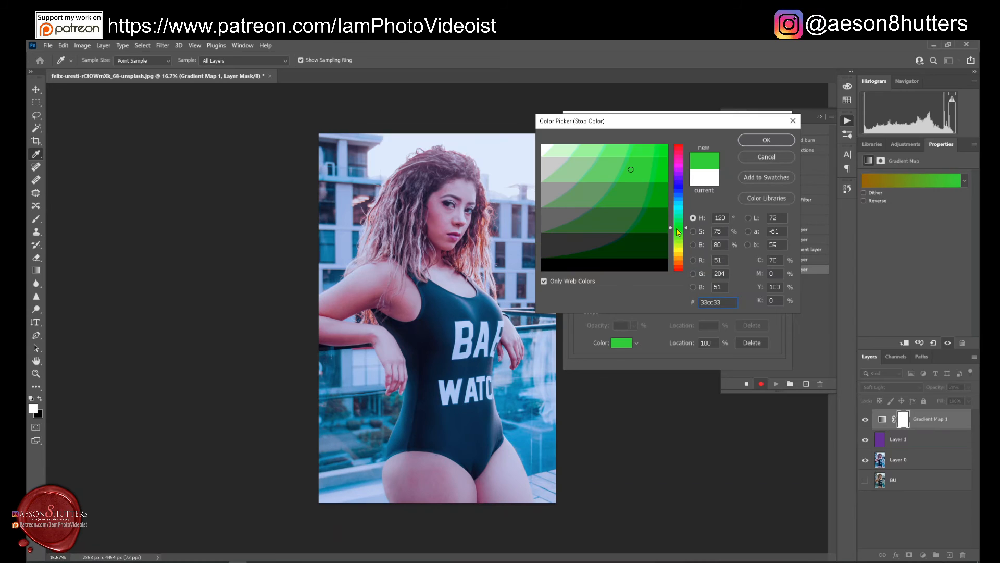
{"action": "left_click_drag", "start_coordinate": [678, 238], "coordinate": [679, 250]}
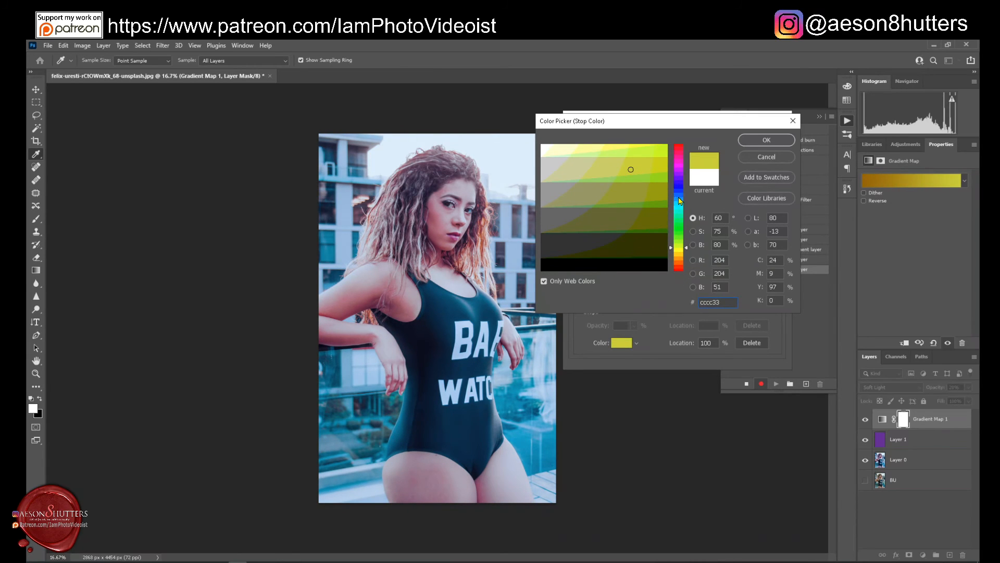
{"action": "left_click", "coordinate": [679, 199]}
{"action": "left_click", "coordinate": [679, 161]}
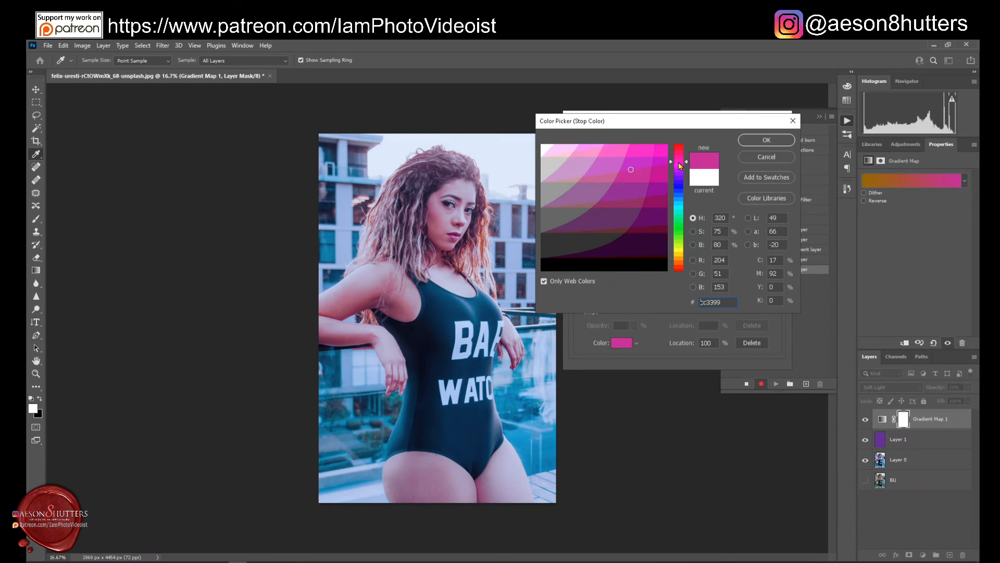
{"action": "left_click", "coordinate": [655, 168]}
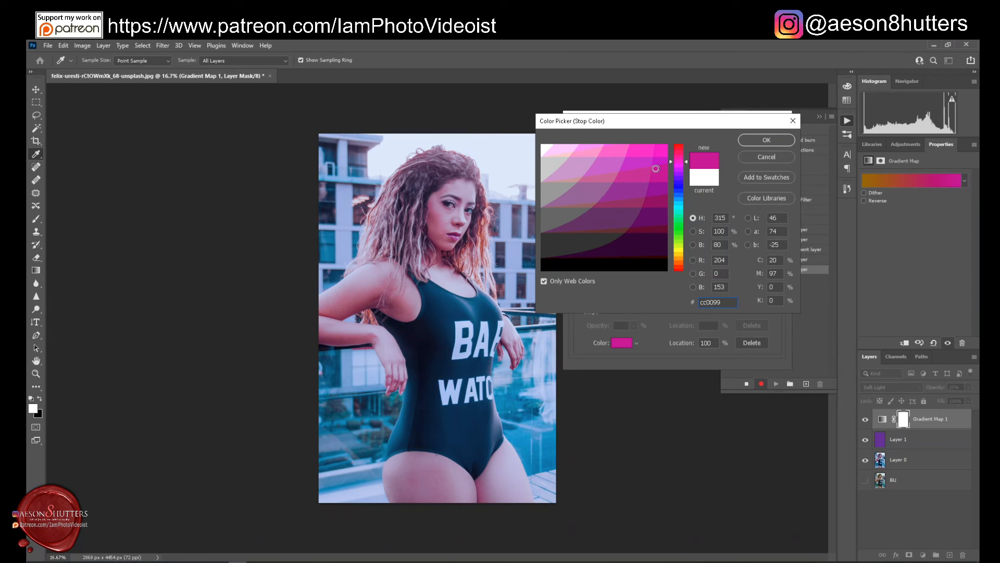
{"action": "left_click", "coordinate": [769, 140]}
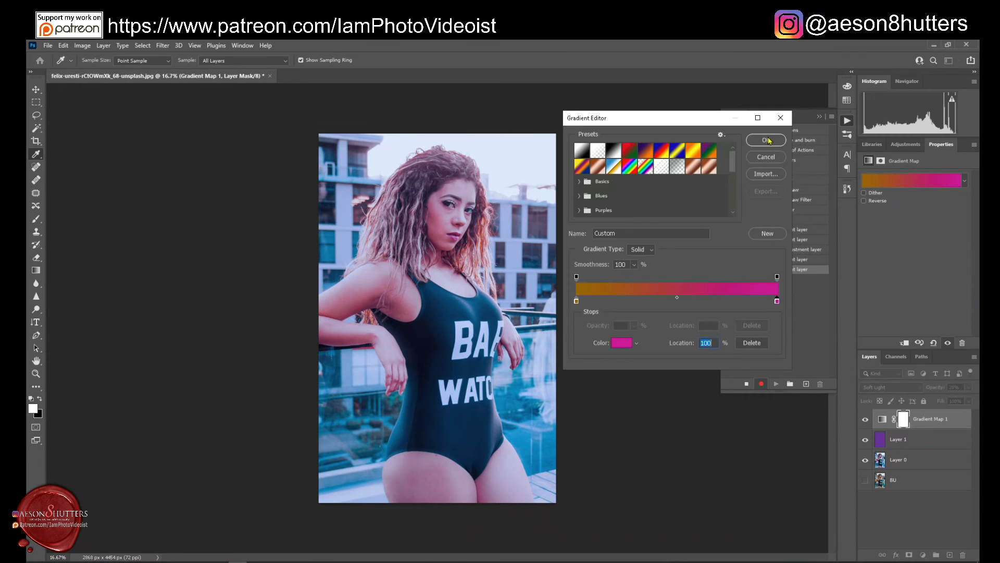
{"action": "left_click", "coordinate": [762, 141]}
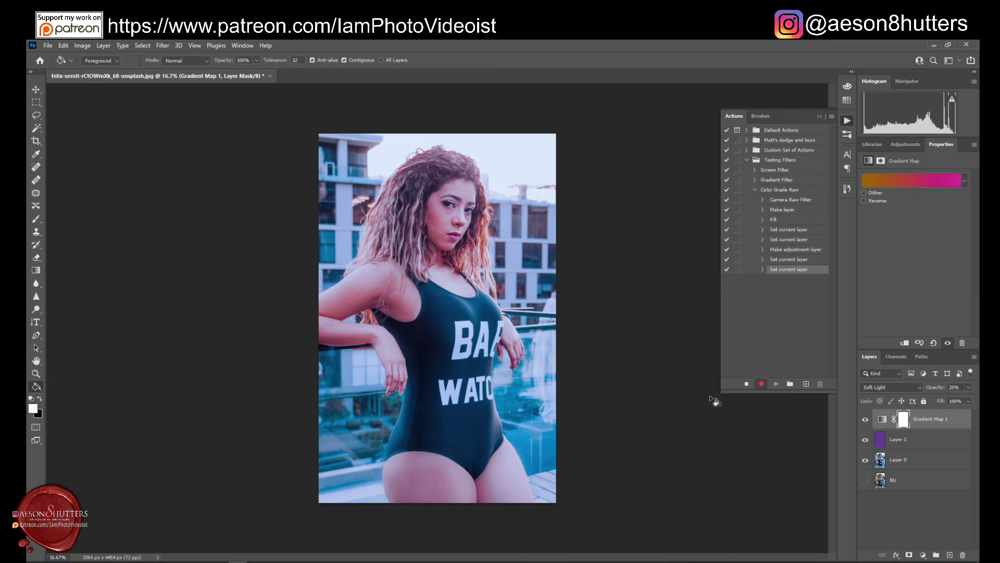
Stop recording the Color Grade Raw action, collapse its recorded commands, and select Layer 0.
{"action": "left_click", "coordinate": [747, 384]}
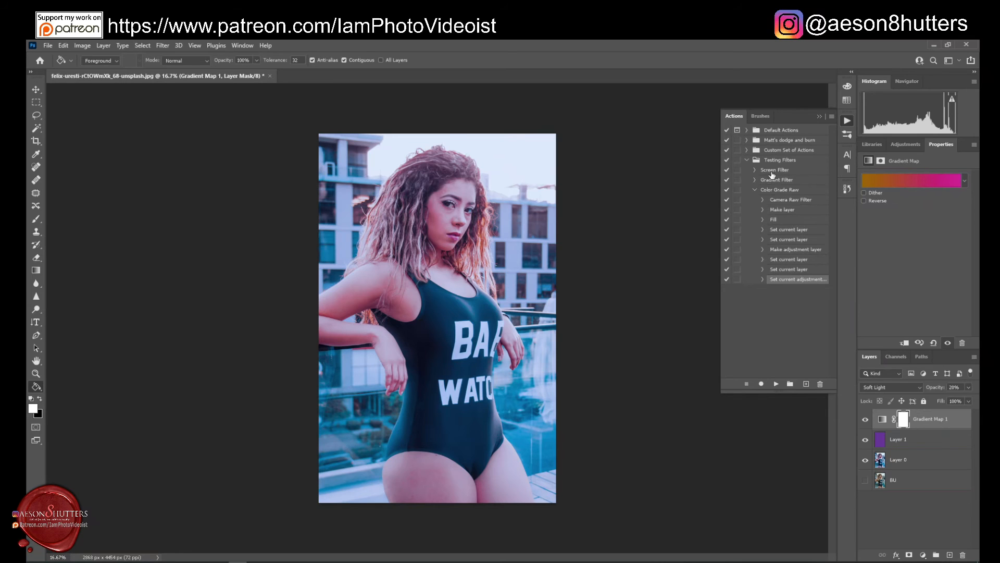
{"action": "left_click", "coordinate": [755, 190]}
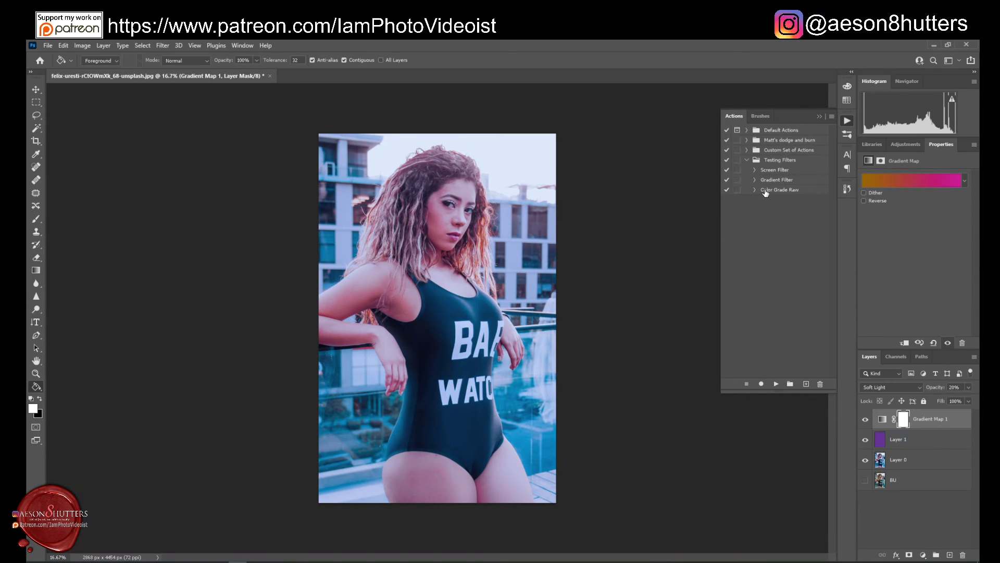
{"action": "left_click", "coordinate": [766, 191]}
{"action": "left_click", "coordinate": [937, 457]}
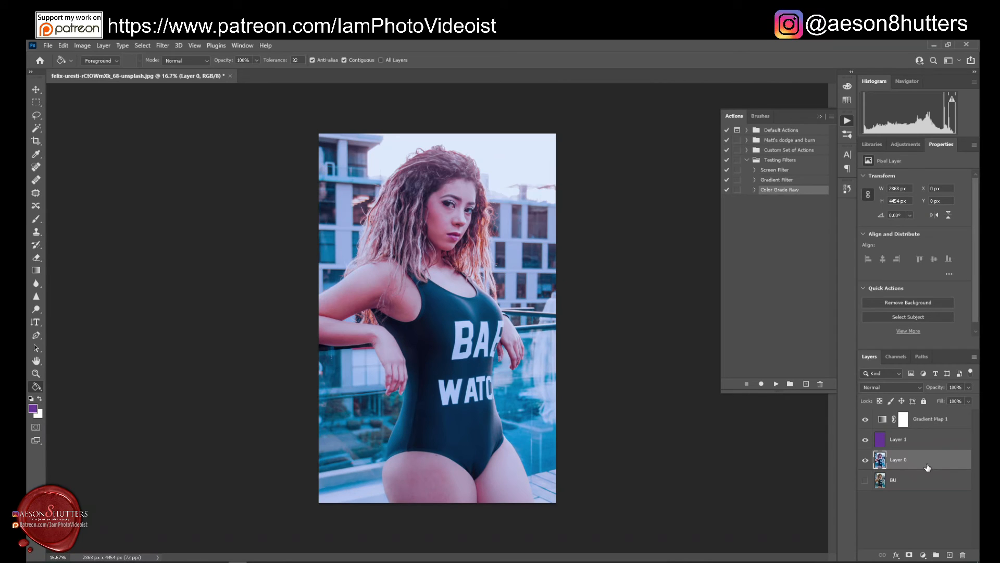
Delete the Gradient Map 1, Layer 1 and Layer 0 layers and make the BU backup layer visible.
{"action": "left_click", "coordinate": [924, 426]}
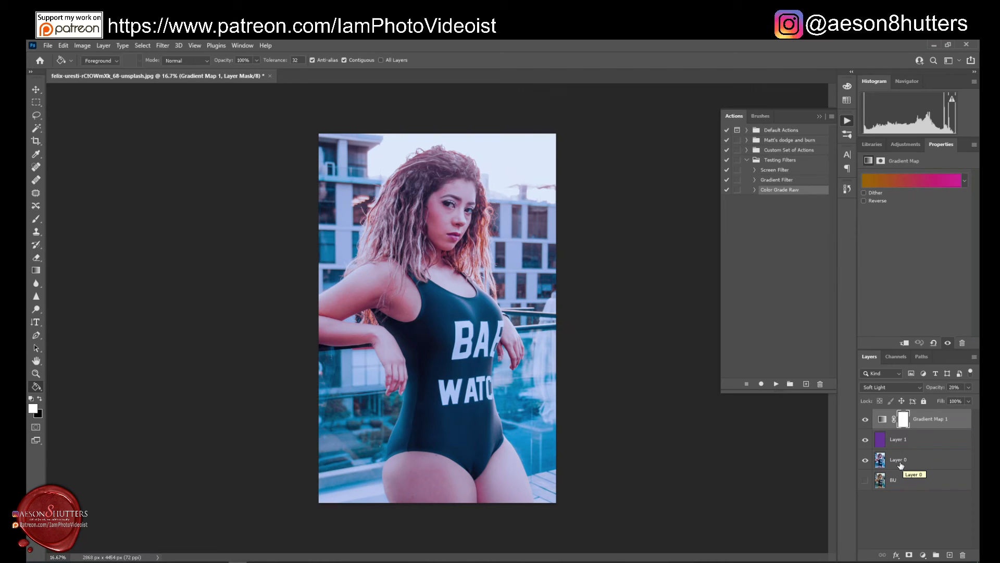
{"action": "left_click", "coordinate": [906, 482]}
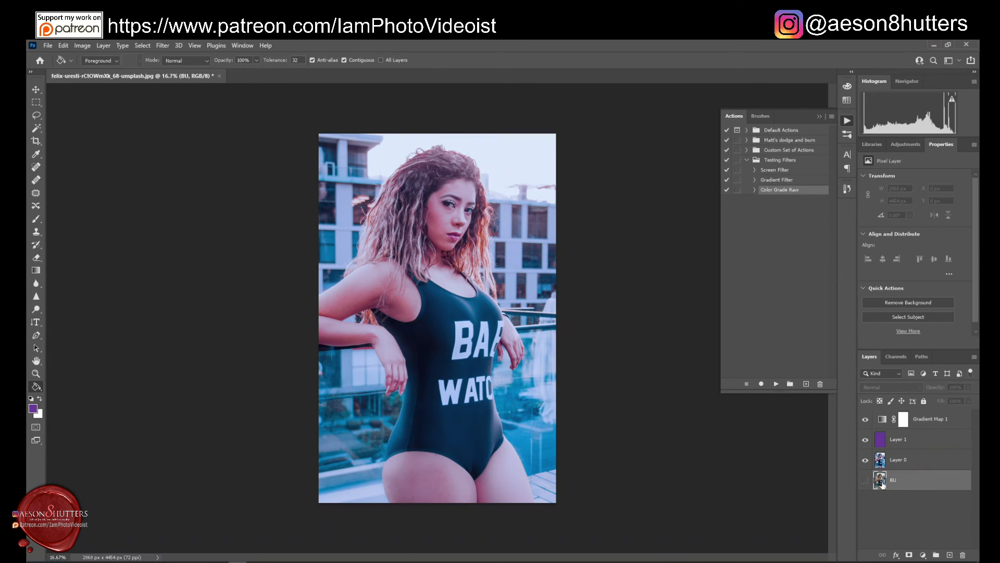
{"action": "left_click", "coordinate": [910, 464]}
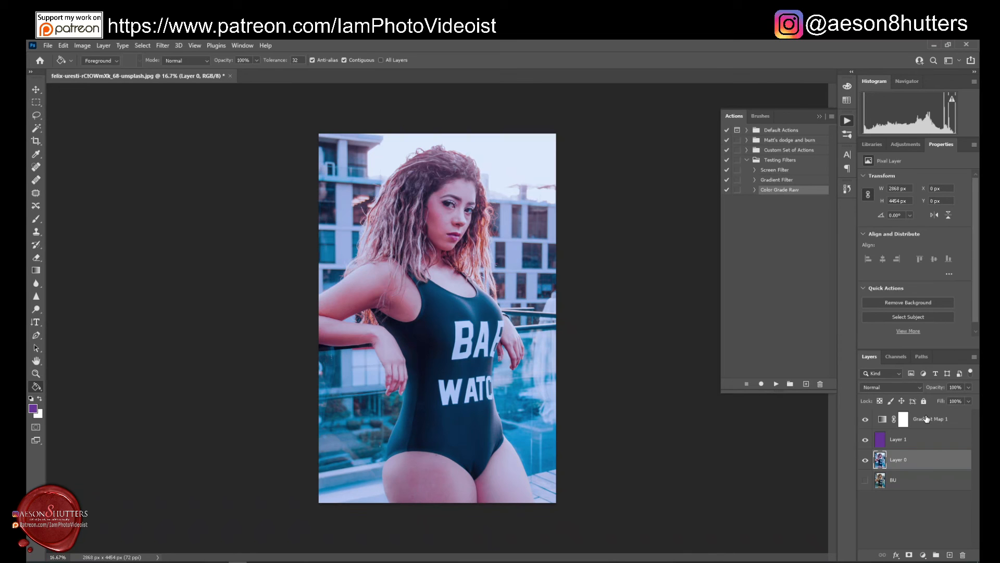
{"action": "left_click", "coordinate": [926, 418], "text": "shift"}
{"action": "left_click", "coordinate": [963, 554]}
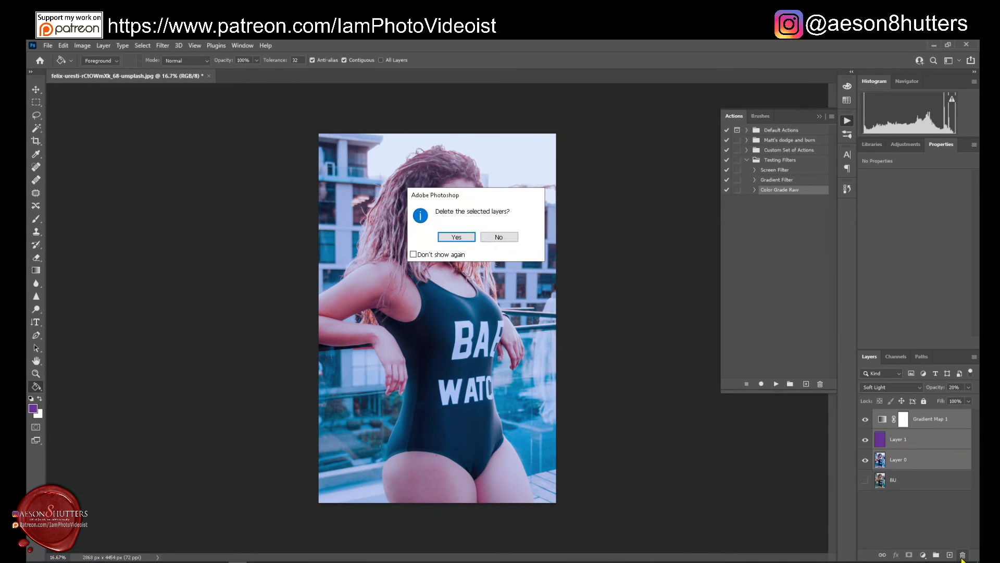
{"action": "left_click", "coordinate": [470, 240]}
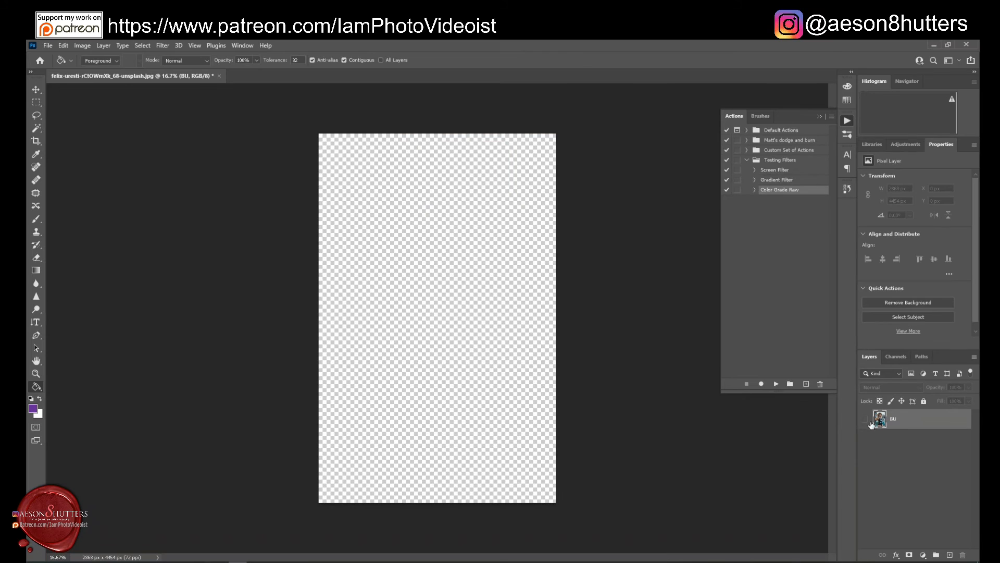
{"action": "left_click", "coordinate": [865, 418]}
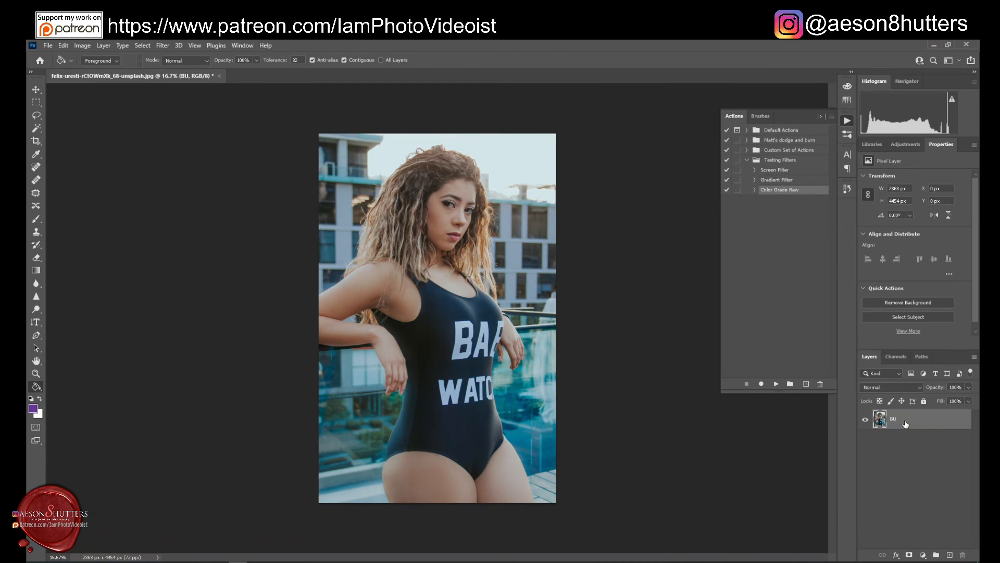
Duplicate the BU layer within the same document, hide the duplicate, and place it beneath the original BU layer.
{"action": "right_click", "coordinate": [907, 424]}
{"action": "left_click", "coordinate": [810, 196]}
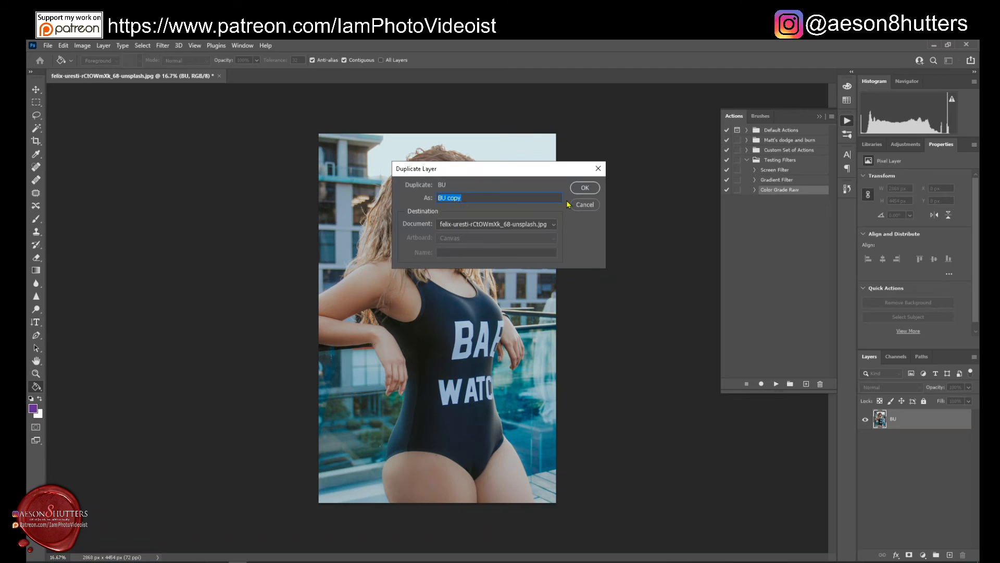
{"action": "left_click", "coordinate": [576, 191]}
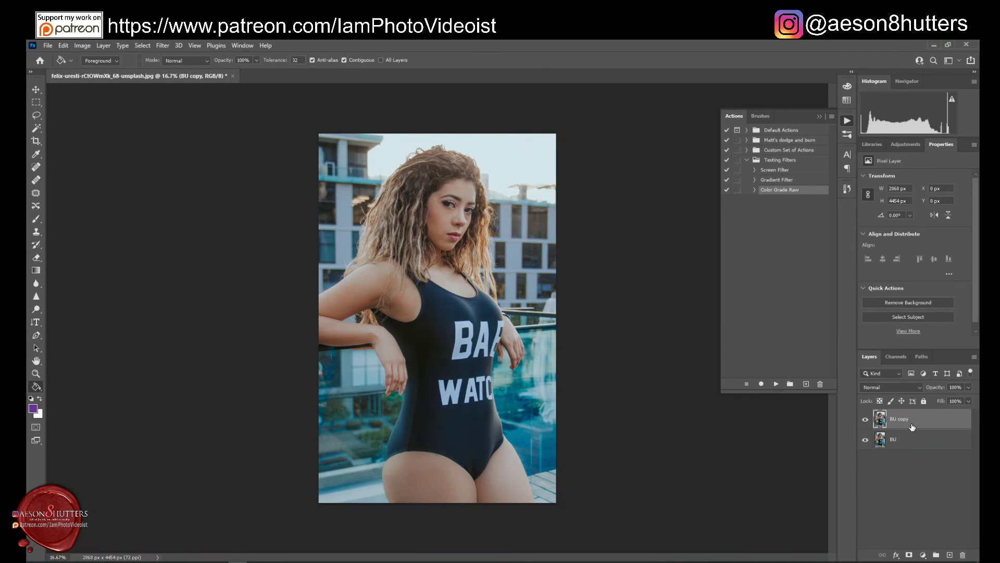
{"action": "left_click", "coordinate": [865, 419]}
{"action": "left_click_drag", "start_coordinate": [900, 440], "coordinate": [899, 423]}
Rename the visible BU layer to Layer 0 and play the Color Grade Raw action on it.
{"action": "double_click", "coordinate": [893, 420]}
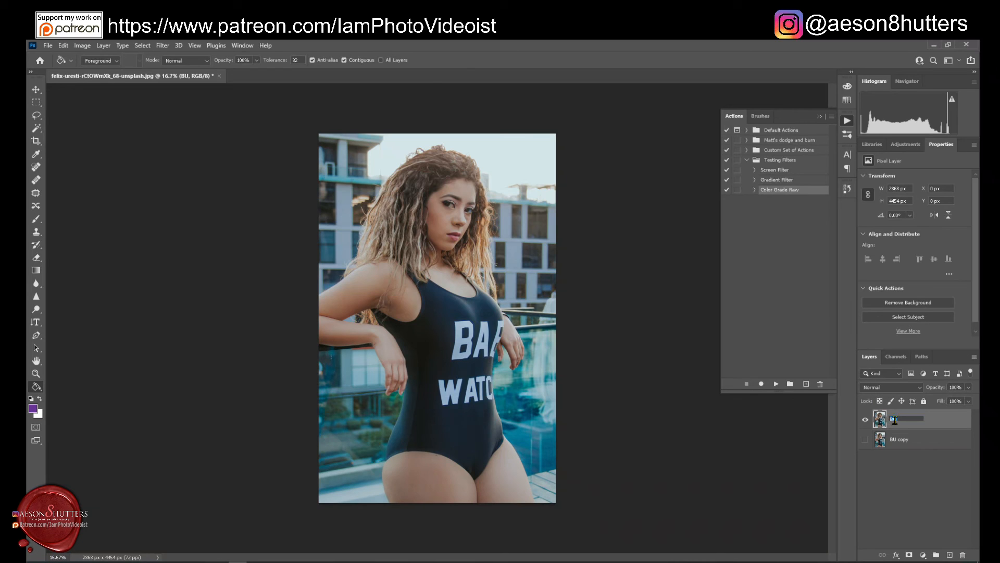
{"action": "type", "text": "Li"}
{"action": "key", "text": "Return"}
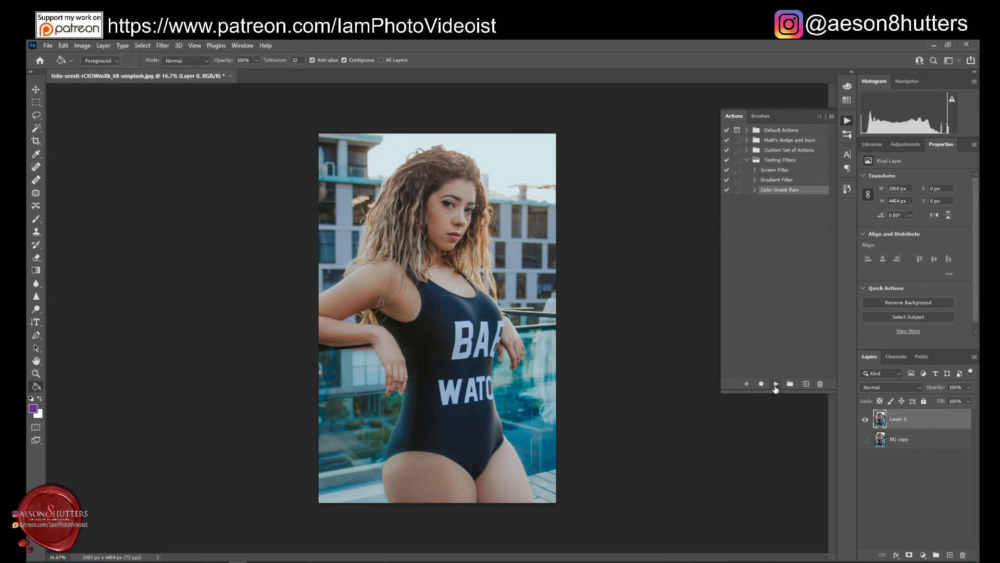
{"action": "left_click", "coordinate": [776, 386]}
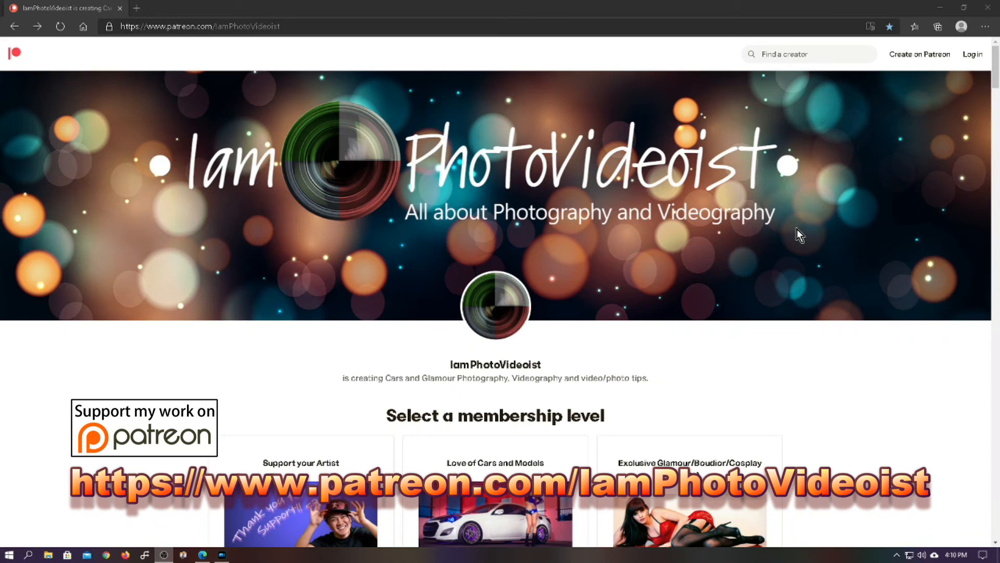
Examine the IamPhotoVideoist Patreon page in the browser, covering its membership tiers, creator introduction and recent posts.
{"action": "scroll", "coordinate": [885, 229], "scroll_direction": "down", "scroll_amount": 5}
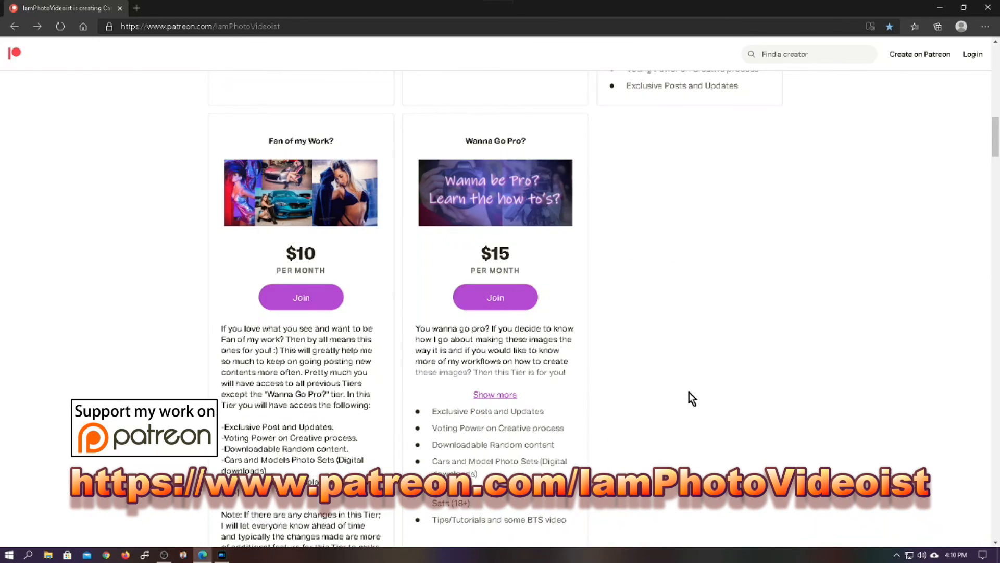
{"action": "scroll", "coordinate": [692, 397], "scroll_direction": "down", "scroll_amount": 1}
{"action": "left_click", "coordinate": [513, 319]}
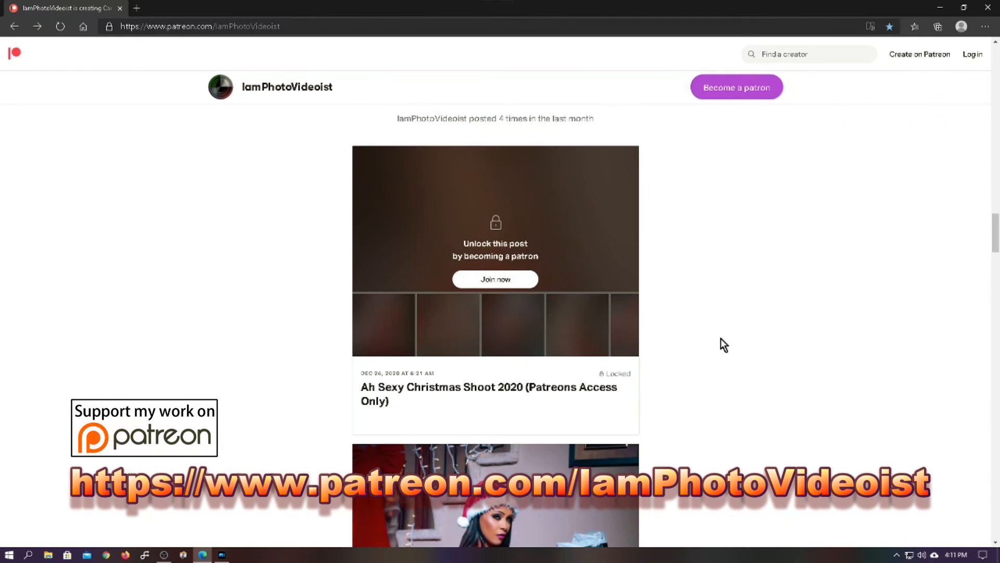
{"action": "scroll", "coordinate": [721, 338], "scroll_direction": "down", "scroll_amount": 5}
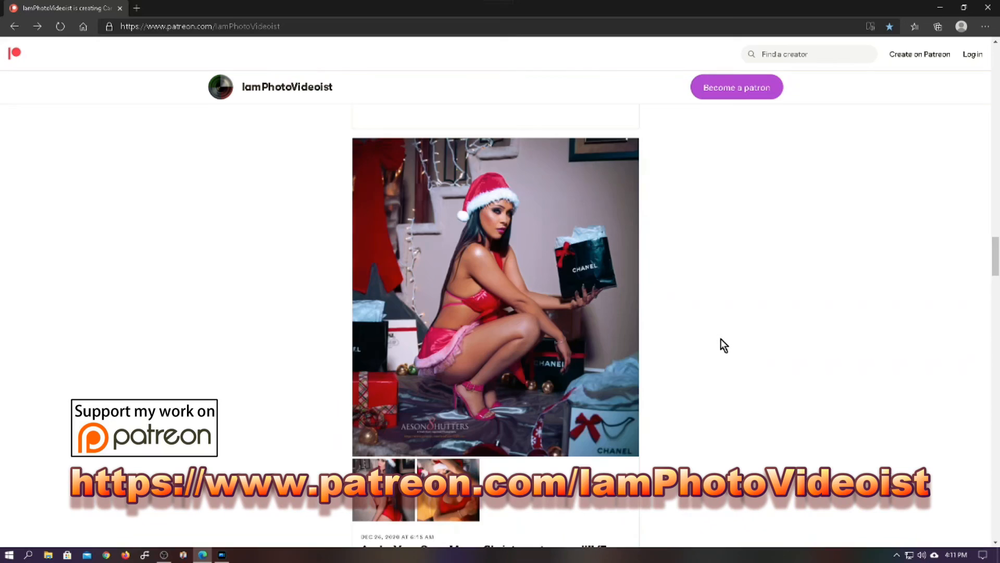
{"action": "scroll", "coordinate": [721, 339], "scroll_direction": "down", "scroll_amount": 1}
{"action": "scroll", "coordinate": [723, 346], "scroll_direction": "down", "scroll_amount": 1}
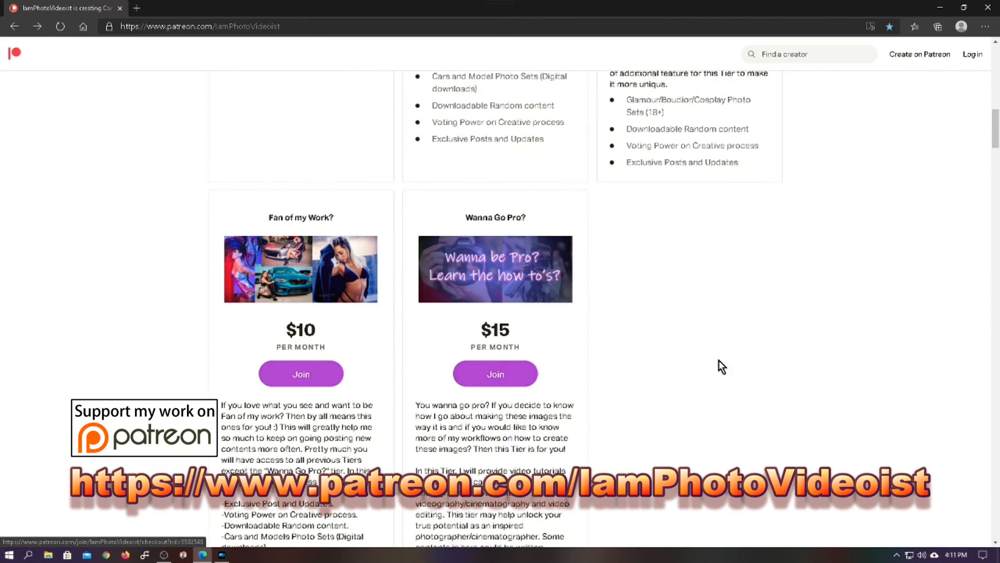
{"action": "scroll", "coordinate": [755, 342], "scroll_direction": "up", "scroll_amount": 8}
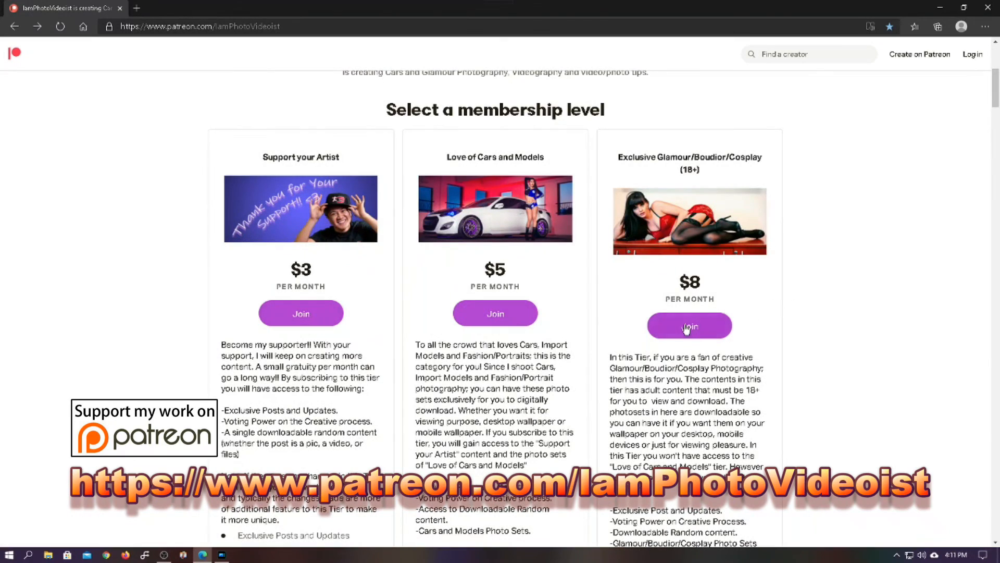
{"action": "scroll", "coordinate": [229, 333], "scroll_direction": "down", "scroll_amount": 20}
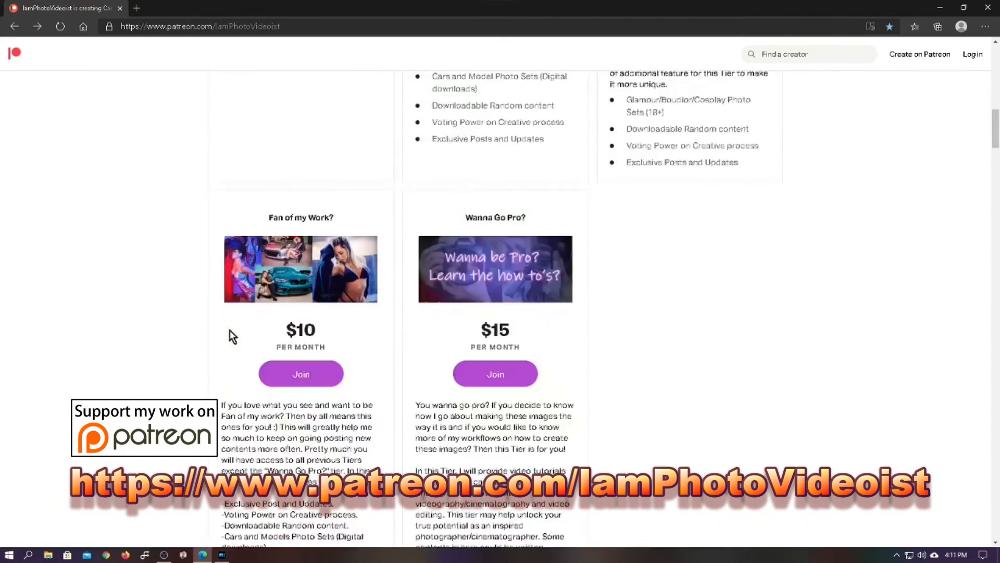
{"action": "scroll", "coordinate": [229, 337], "scroll_direction": "down", "scroll_amount": 5}
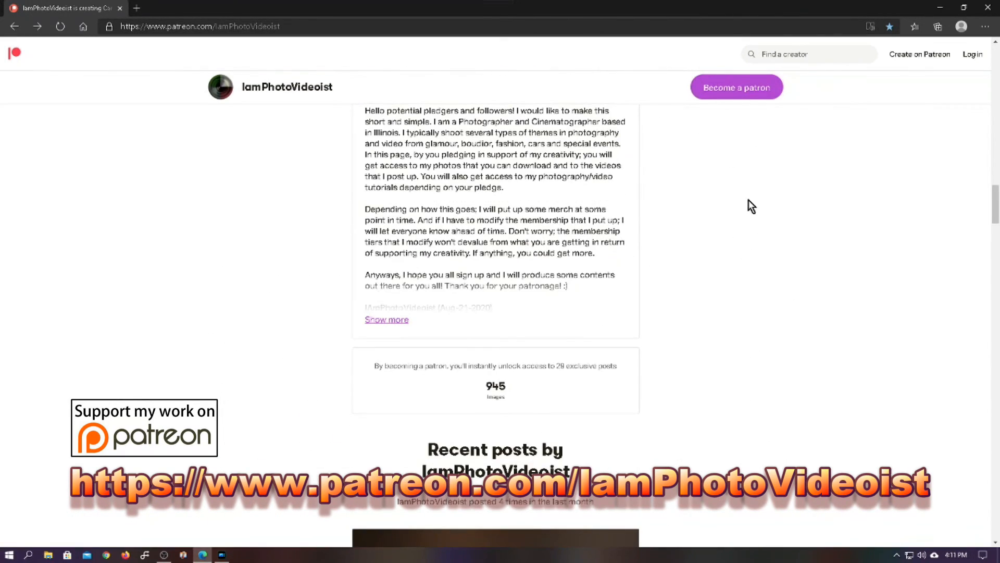